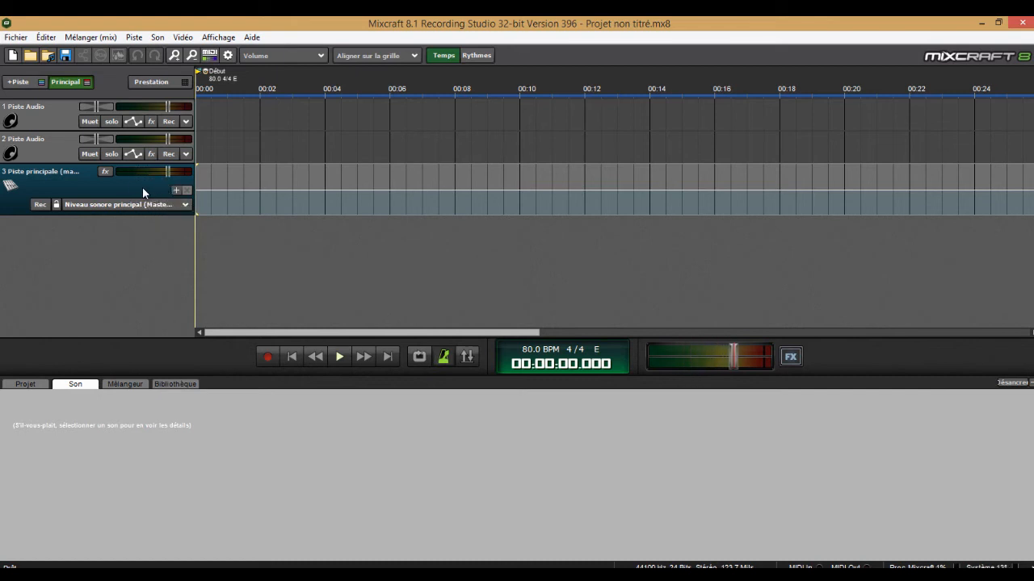
Add the sound file ABG_80_Emaj_Lp2_12BAR.wav to the first audio track
left_click(60, 117)
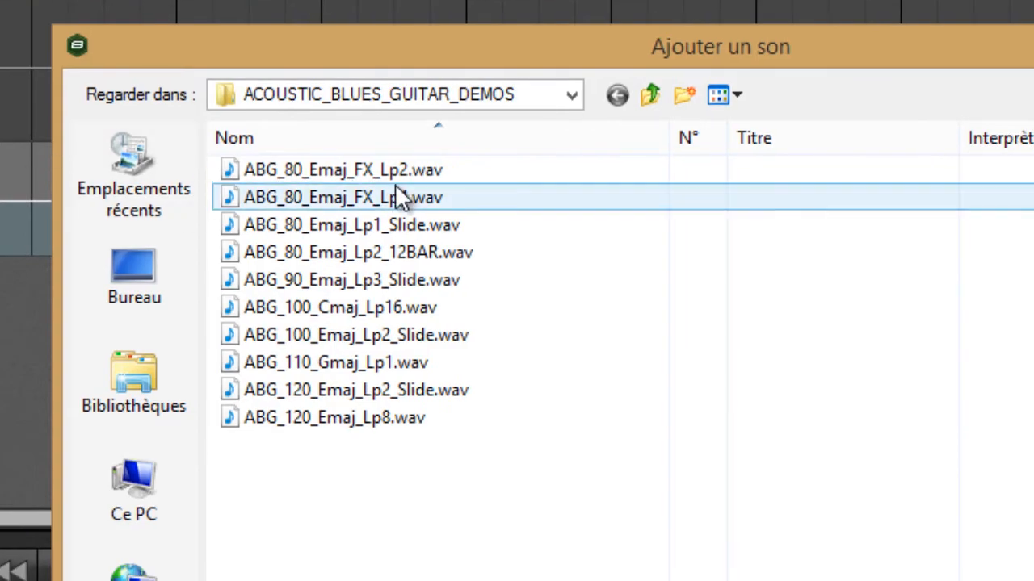
left_click(400, 252)
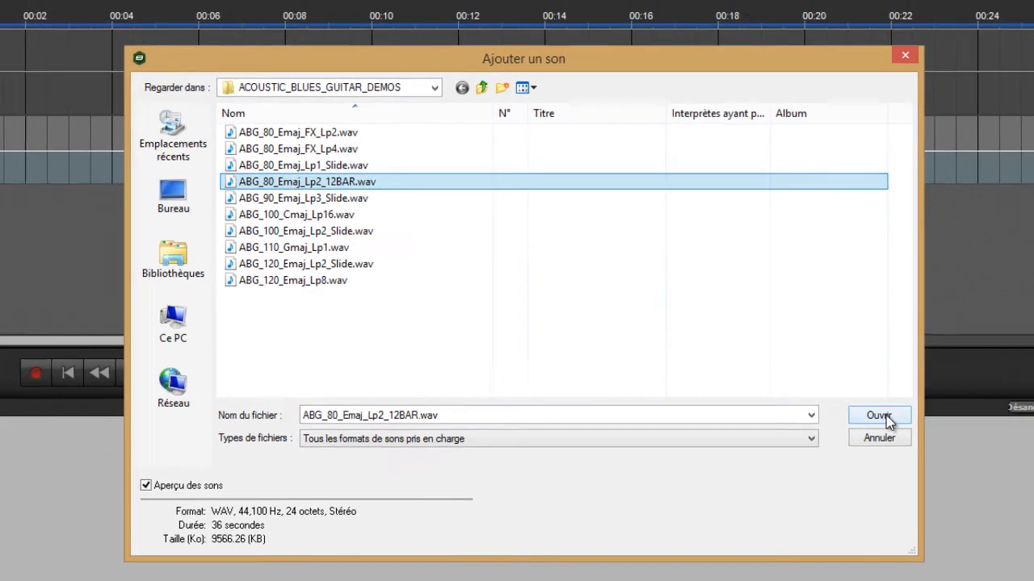
left_click(887, 418)
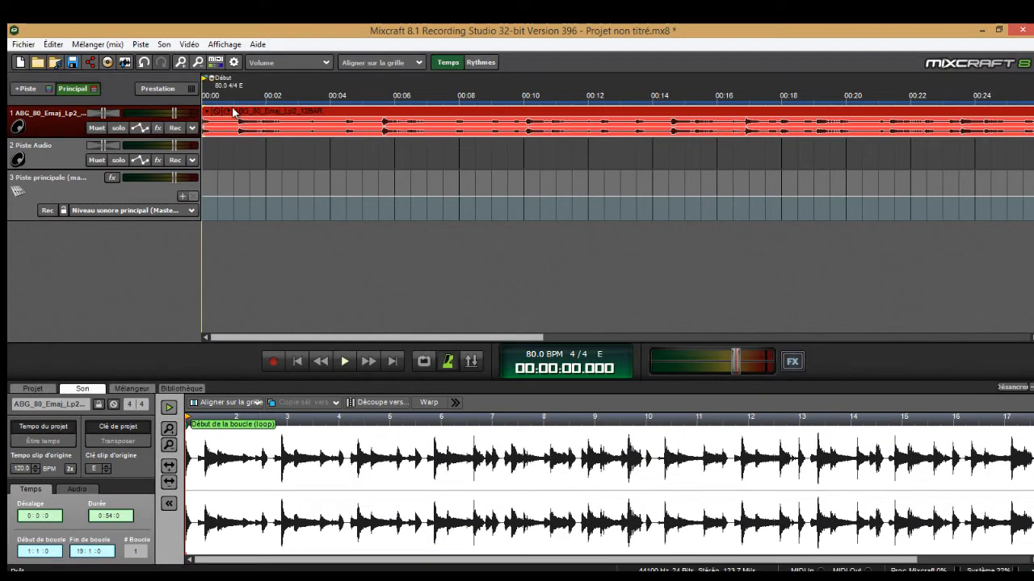
Switch the guitar clip from following the project tempo to time stretching (Étire temps)
left_click(197, 63)
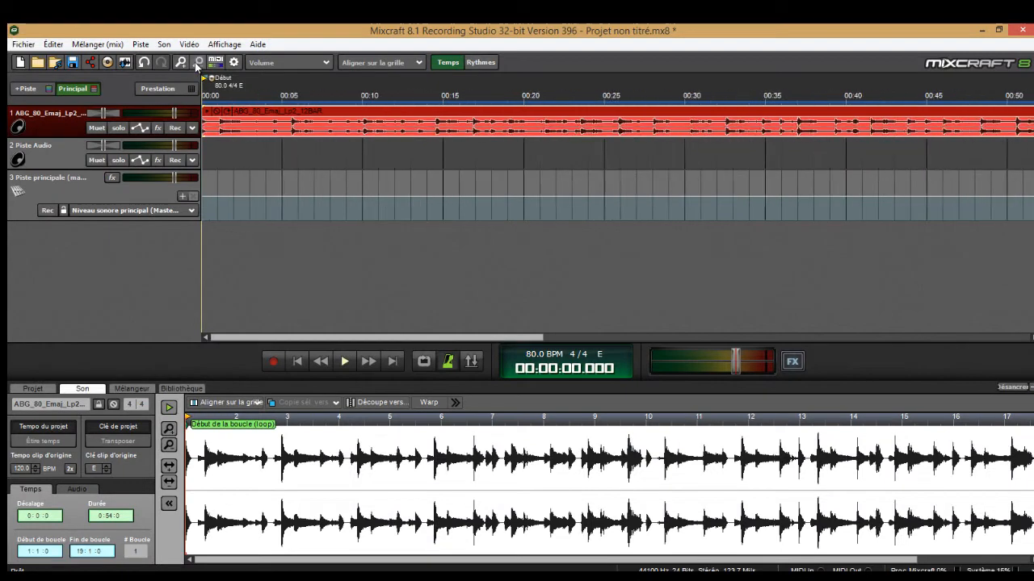
left_click(198, 63)
left_click(198, 63)
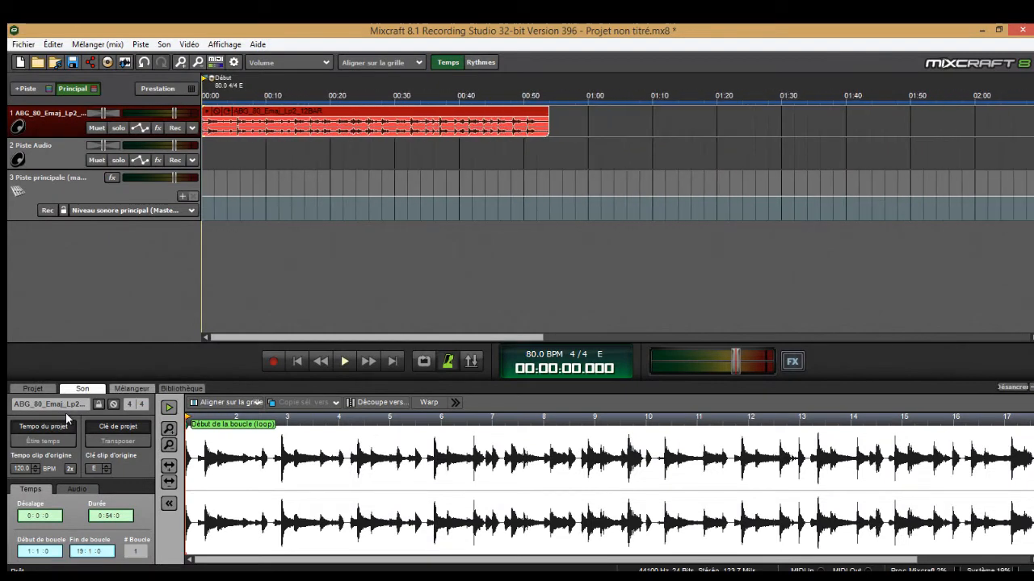
left_click(51, 441)
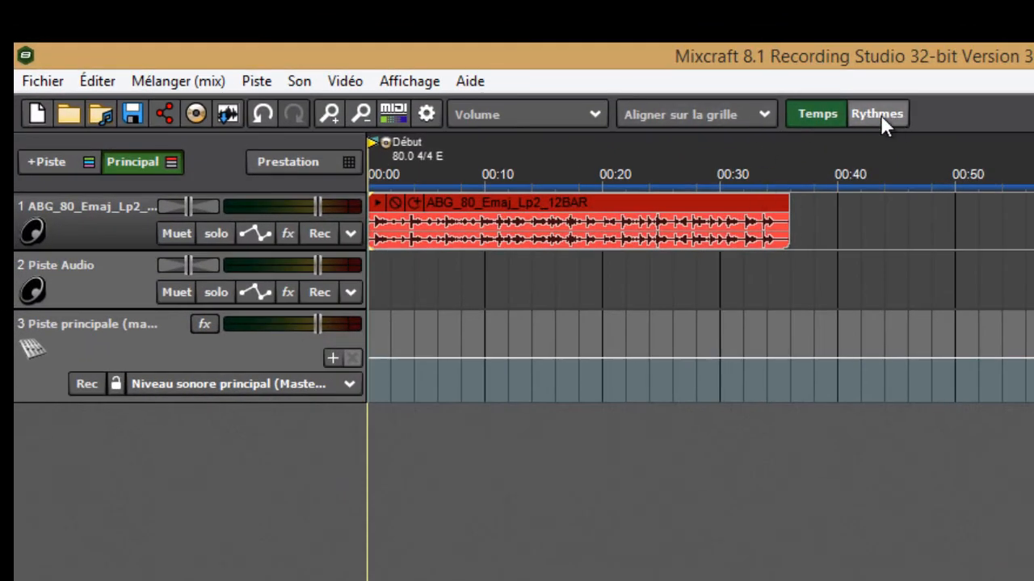
Show the timeline in beats (Rythmes) and enlarge the height of the first track
left_click(881, 115)
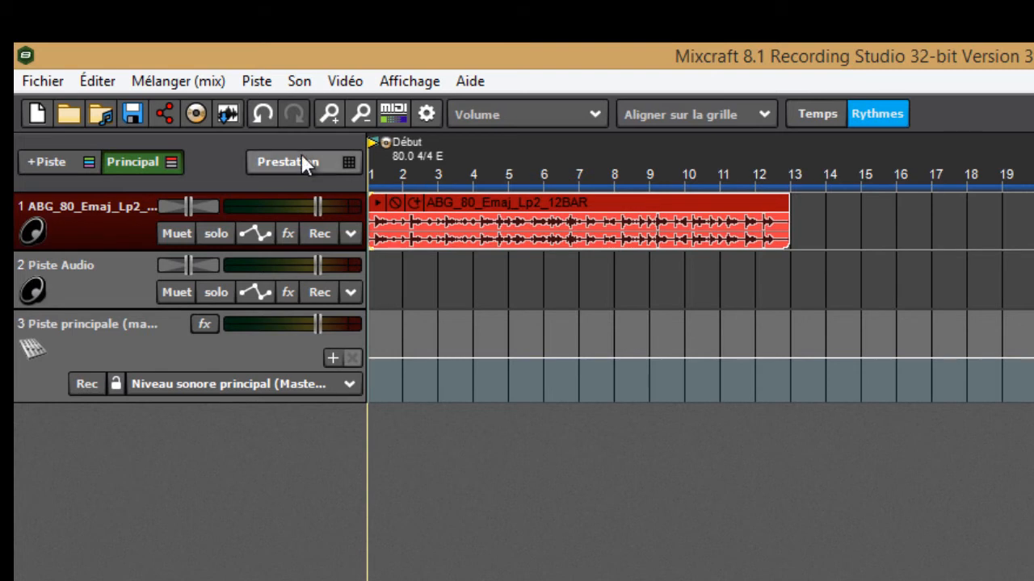
left_click(331, 116)
left_click(331, 117)
left_click(331, 117)
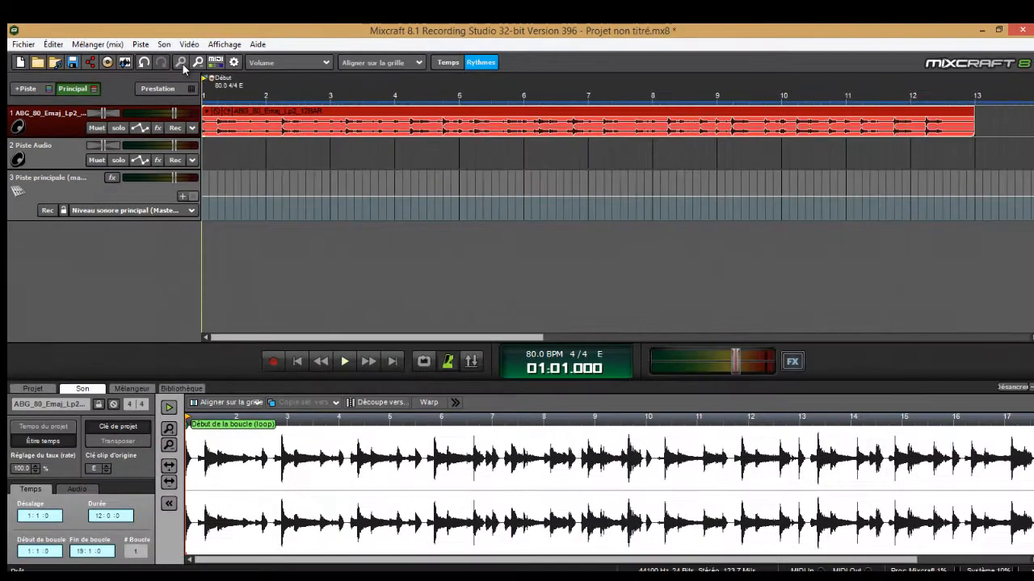
left_click_drag(90, 139, 93, 194)
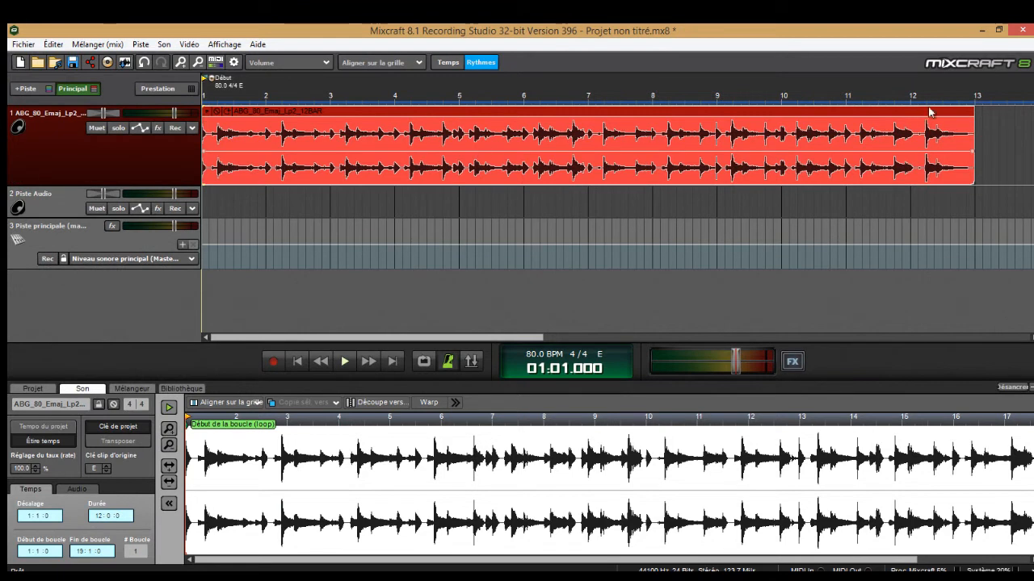
Turn on loop playback over the 12-bar clip and place the playback cursor just before bar 5
left_click(423, 362)
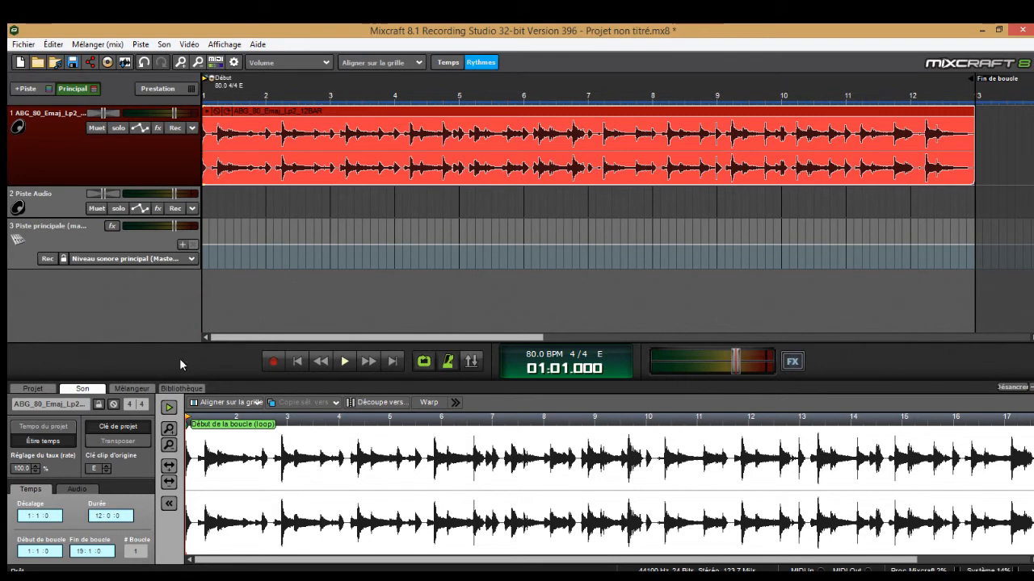
left_click(449, 117)
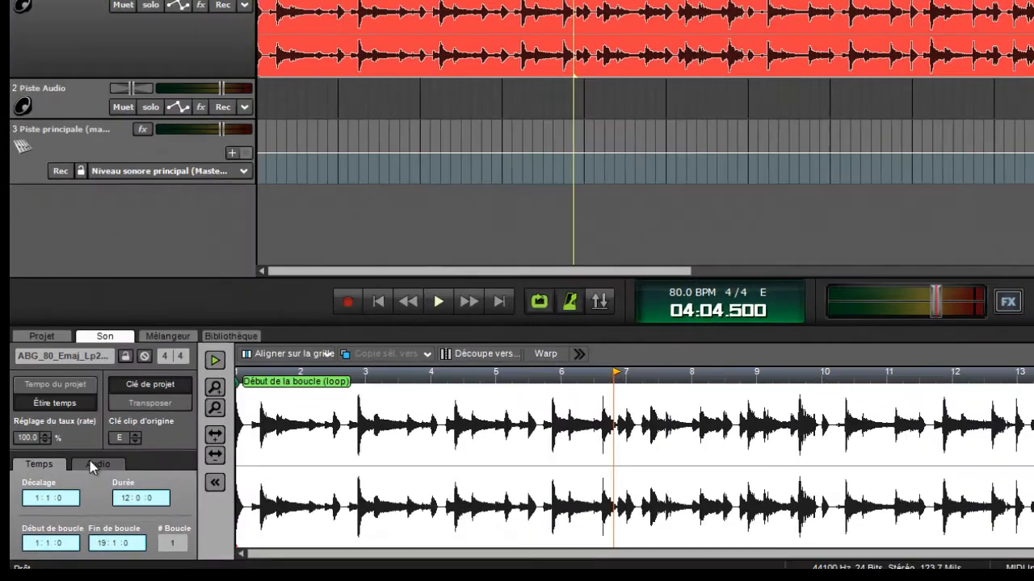
Set the clip's time-stretch rate (Réglage du taux) to 120%
left_click(79, 489)
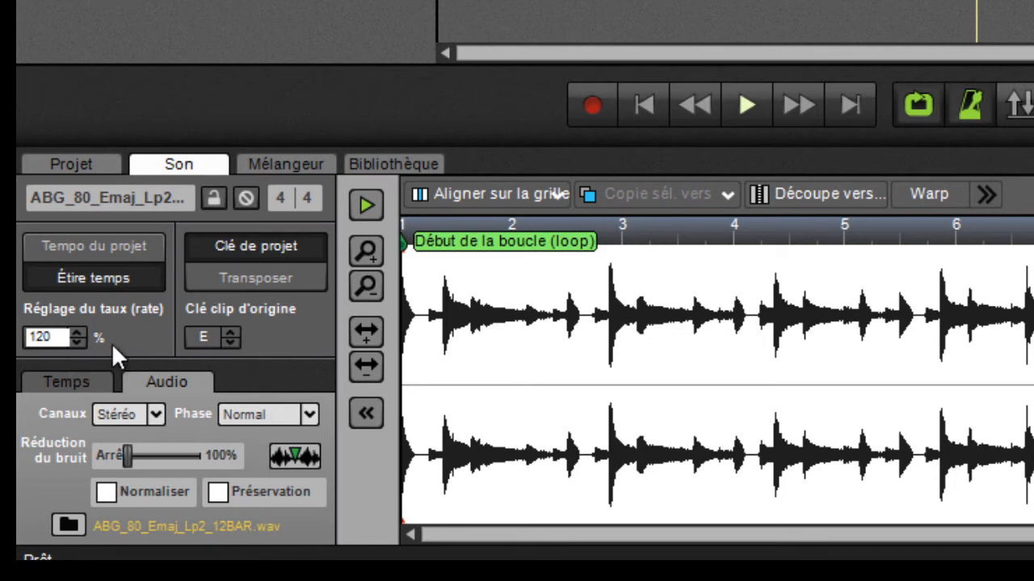
key("Return")
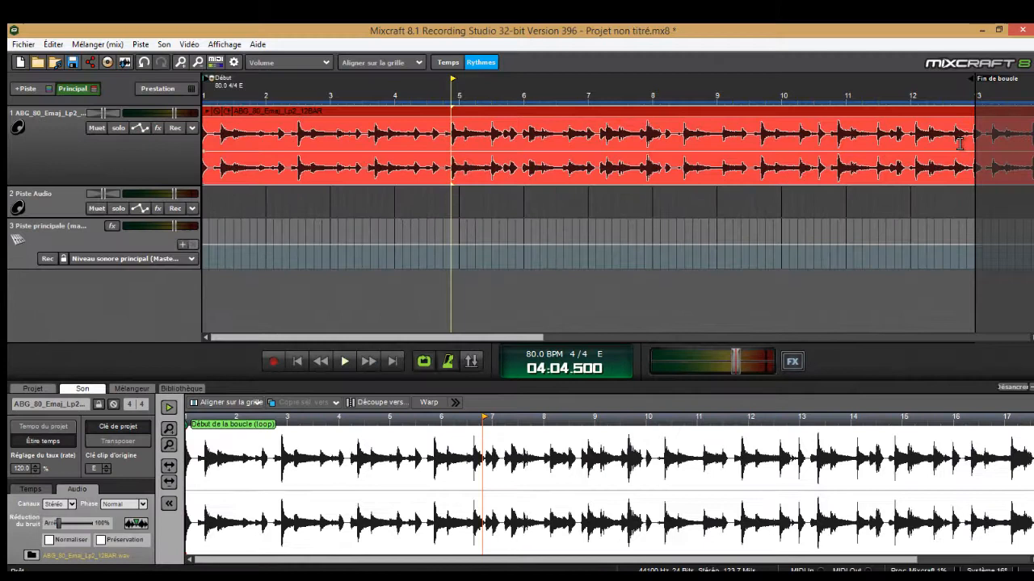
left_click(198, 63)
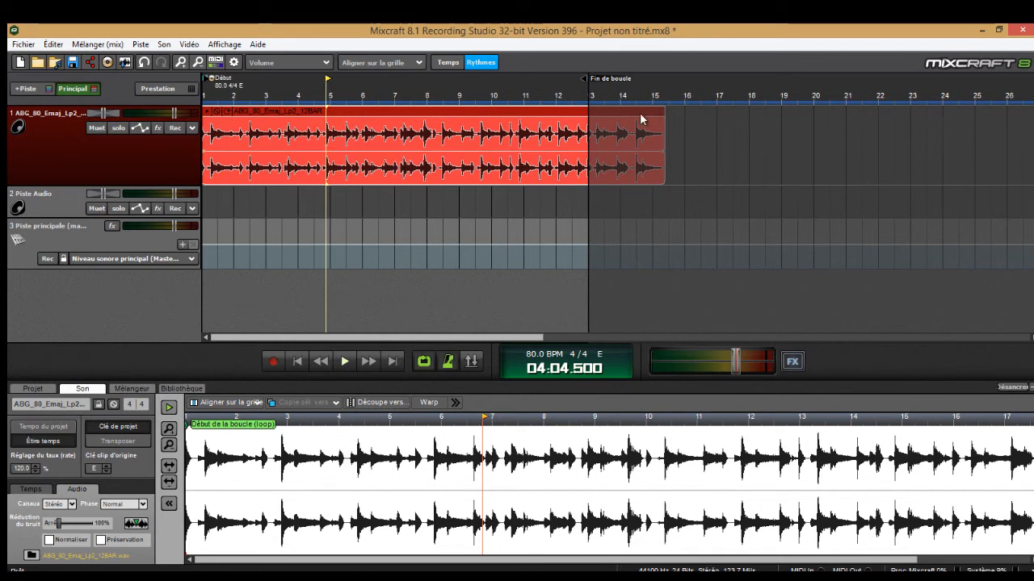
Listen to the stretched clip from the start, stop after about two bars and return to the beginning
left_click(296, 361)
key("space")
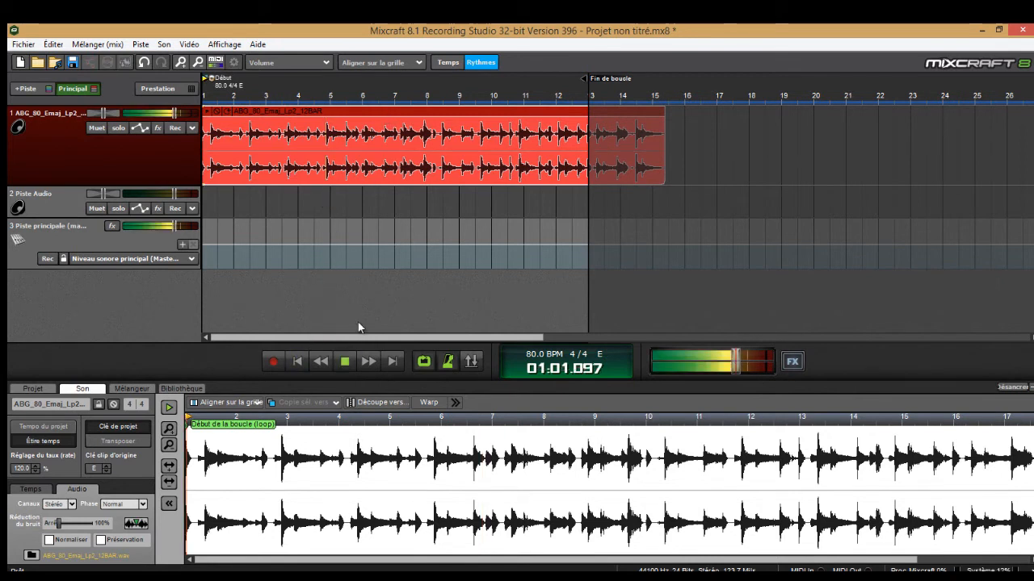
left_click(346, 361)
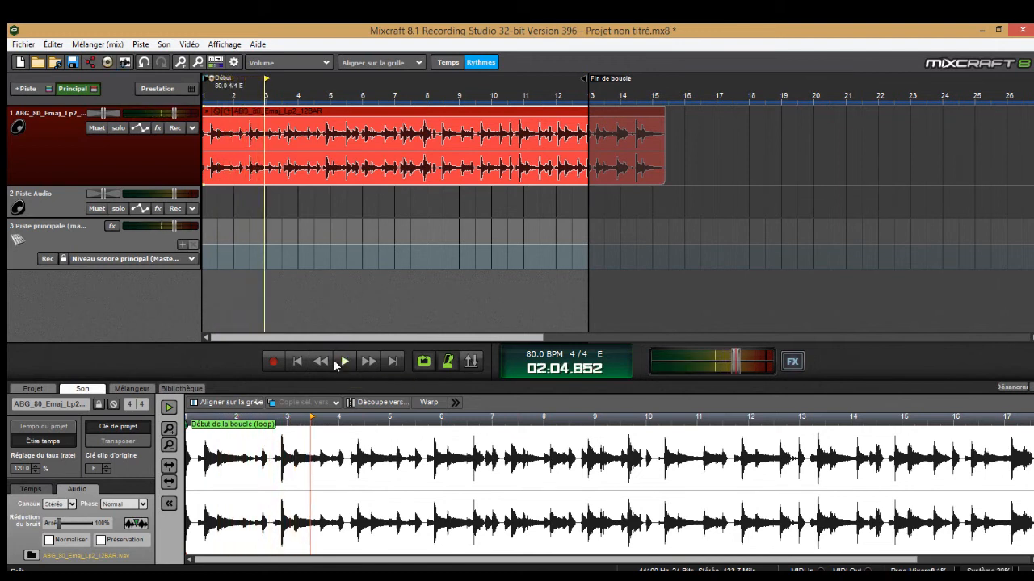
left_click(296, 362)
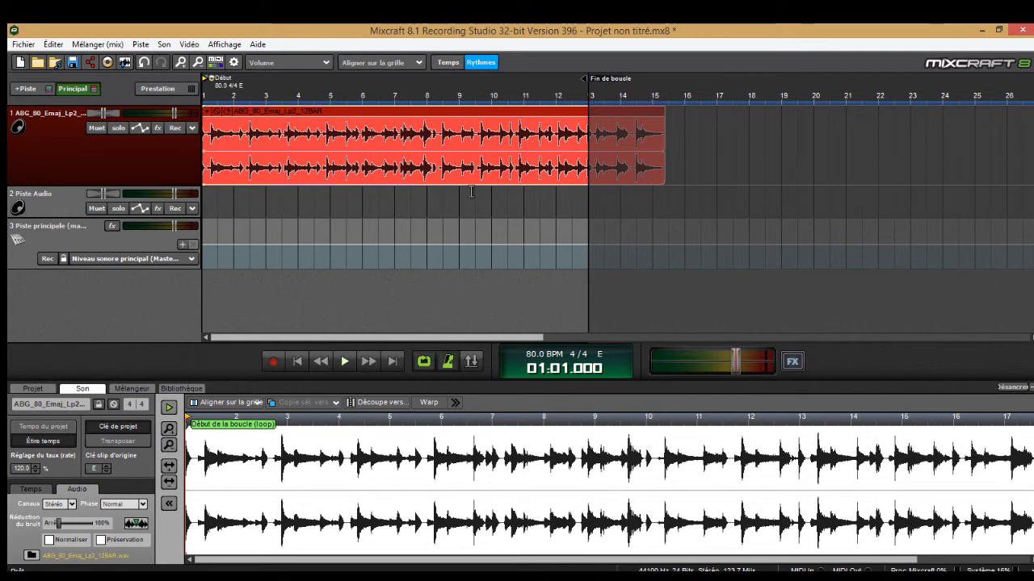
Undo the rate change and play the clip briefly from the start for comparison
left_click(144, 63)
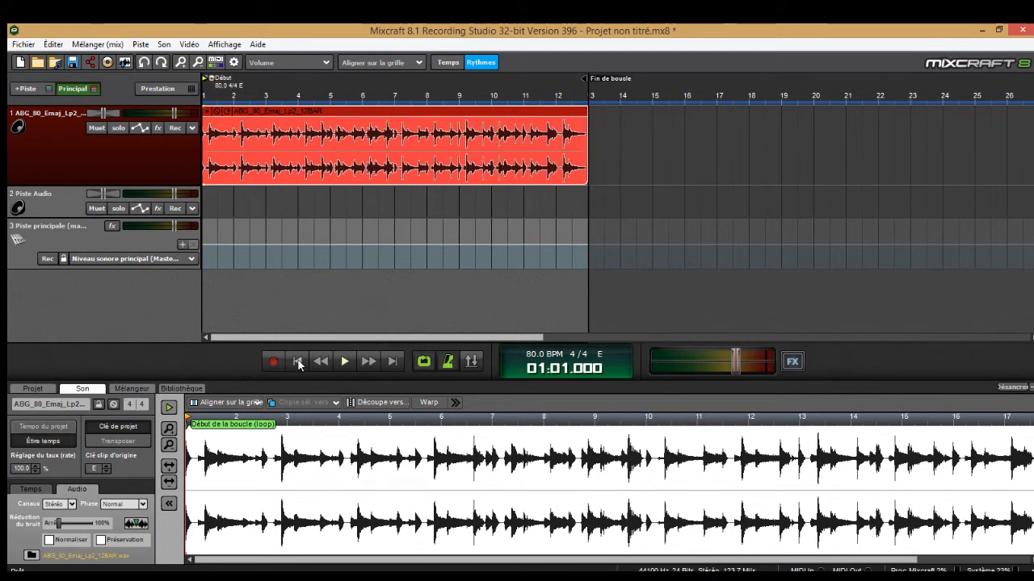
left_click(345, 361)
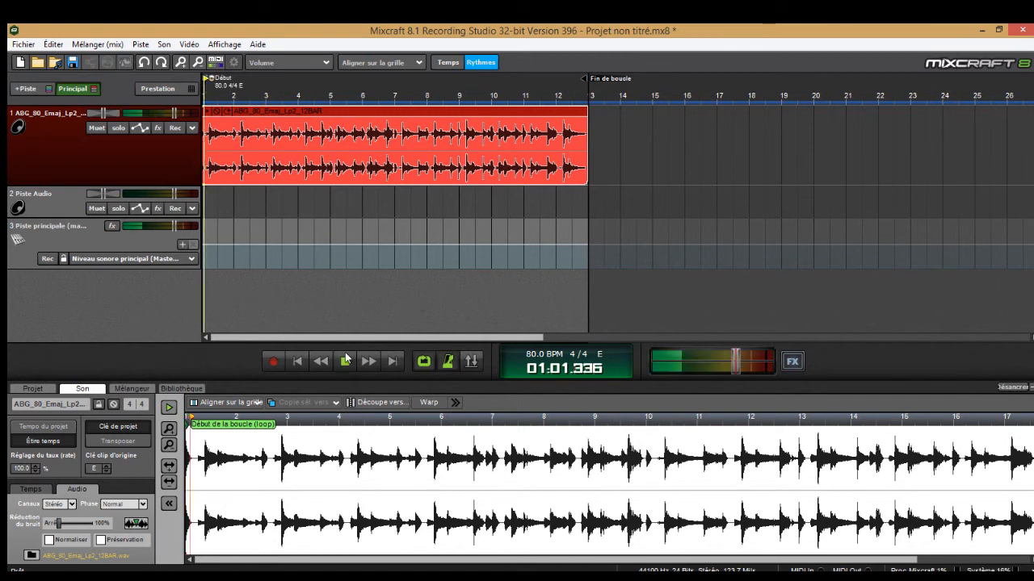
left_click(345, 361)
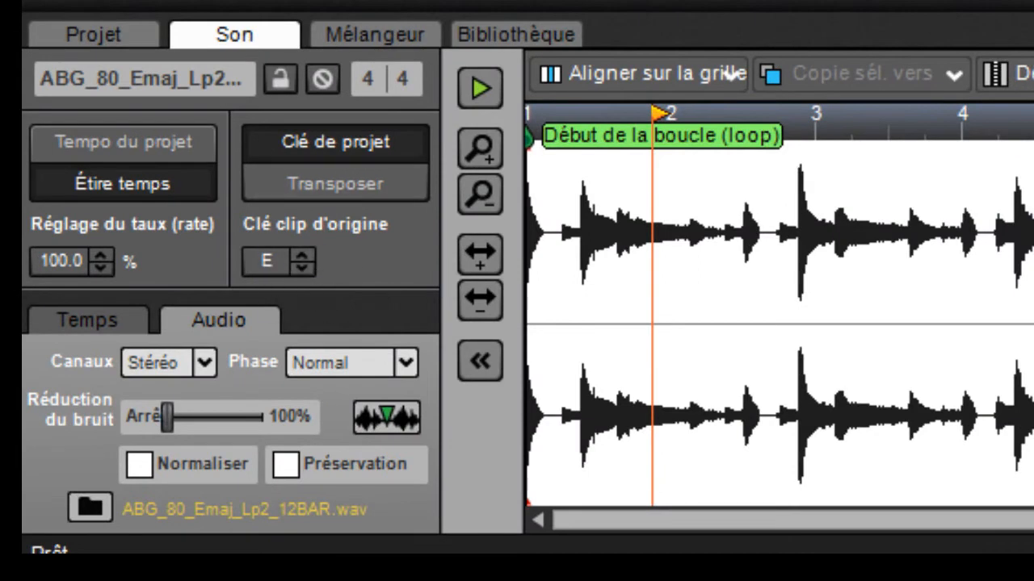
Try the clip's original key (Clé clip d'origine) at F during playback, restore it to E and stop playing
left_click(303, 255)
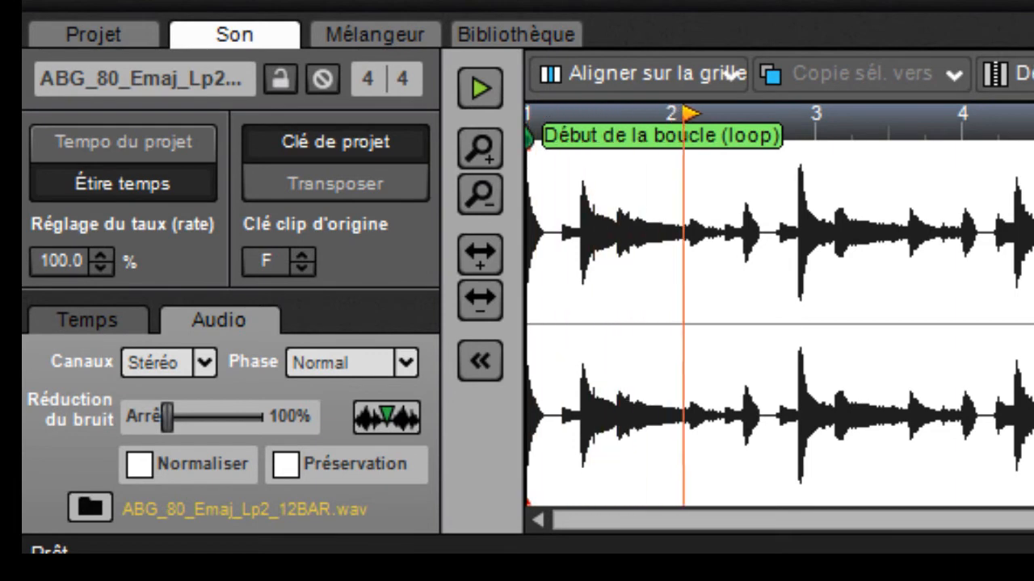
left_click(303, 255)
left_click(303, 255)
left_click(303, 255)
left_click(303, 256)
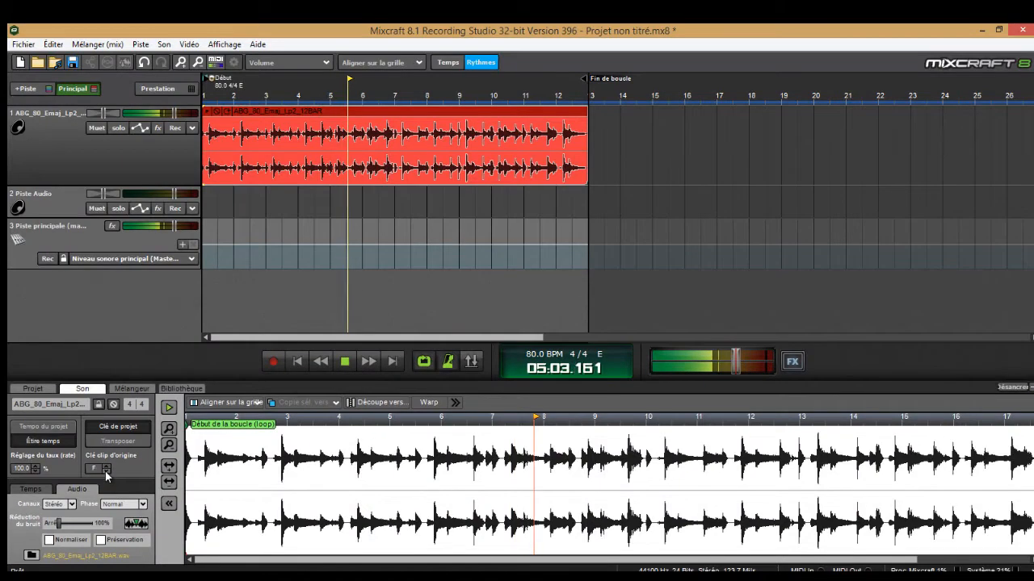
left_click(105, 473)
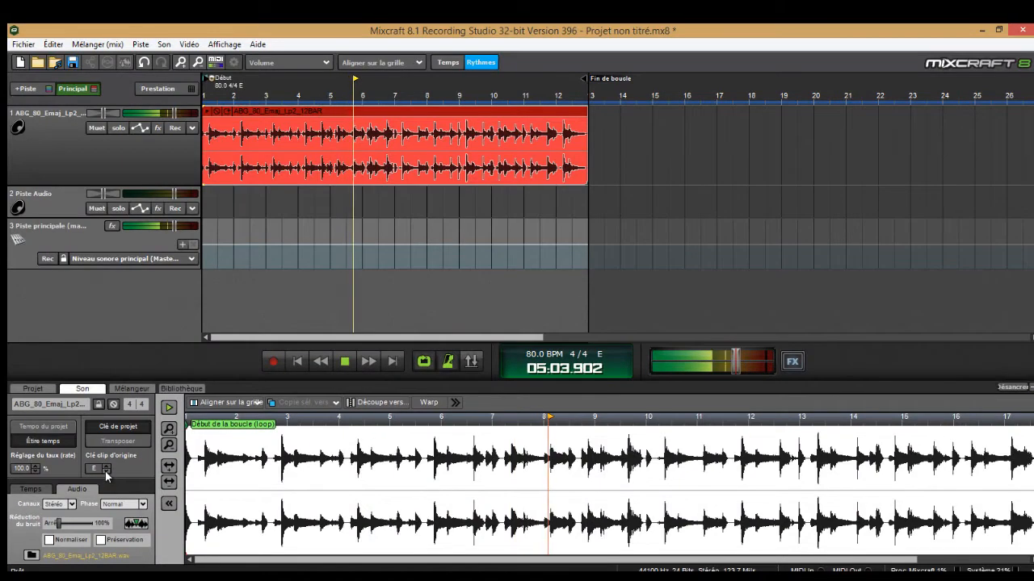
left_click(344, 363)
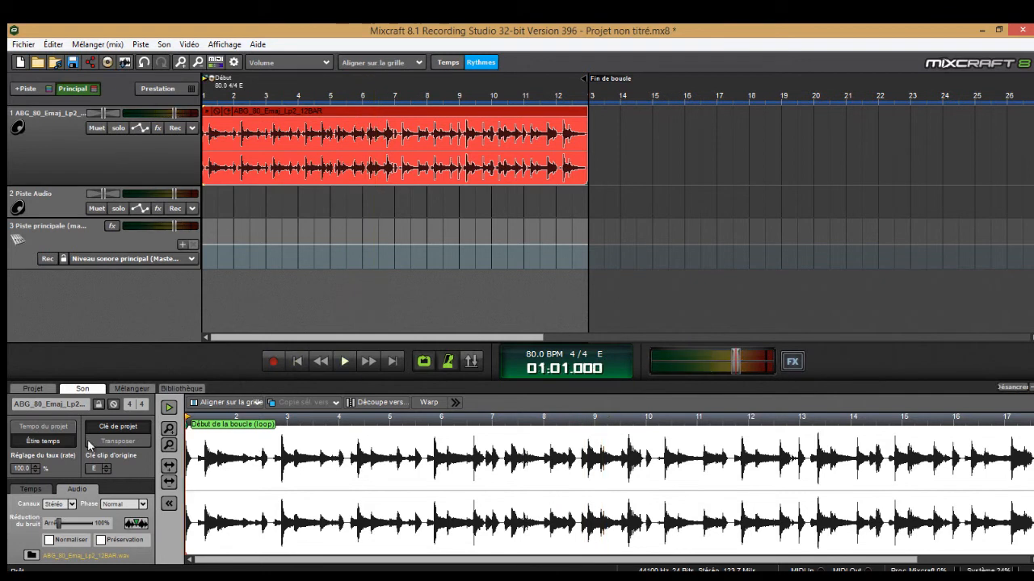
left_click(37, 391)
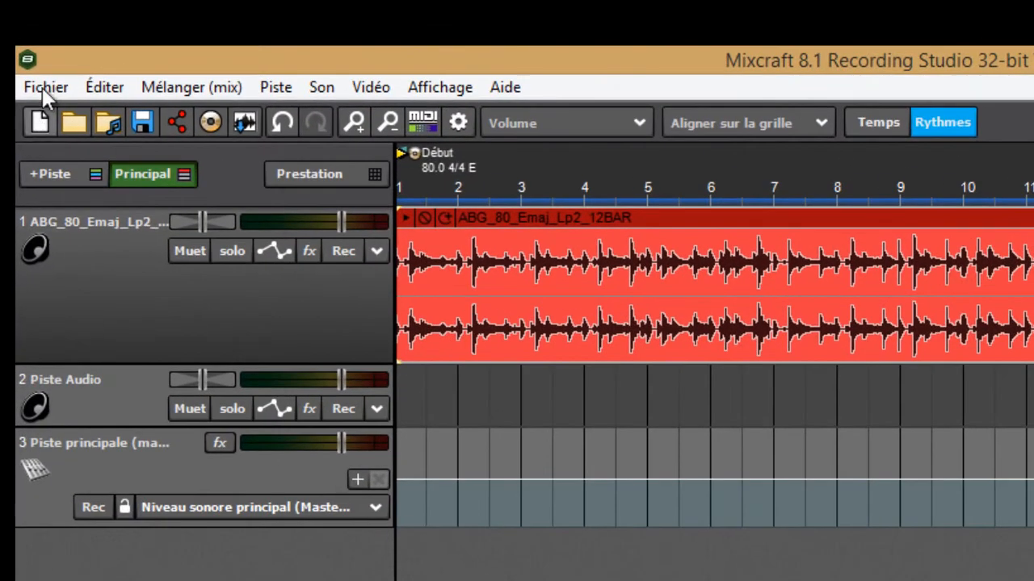
left_click(44, 90)
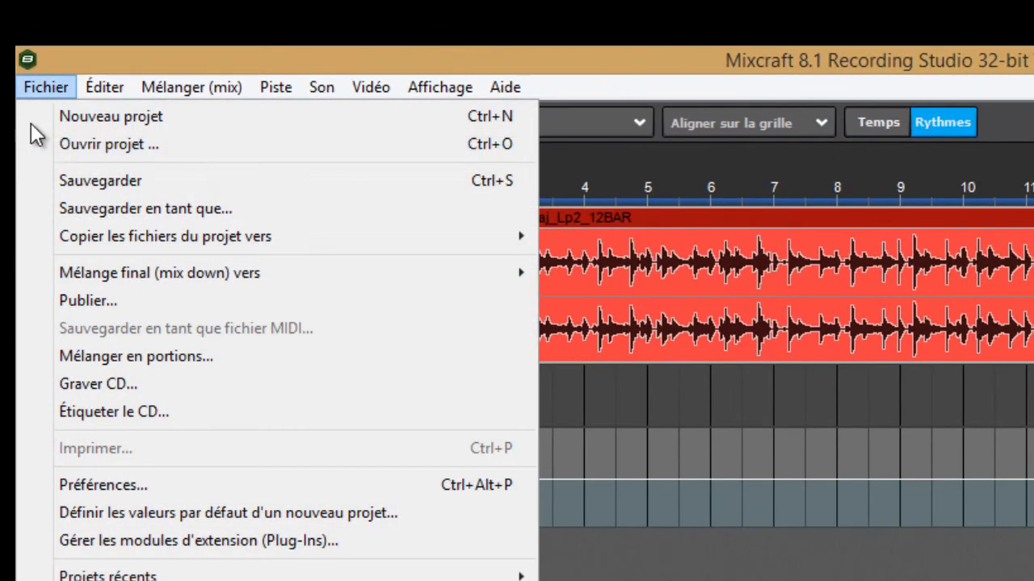
mouse_move(266, 276)
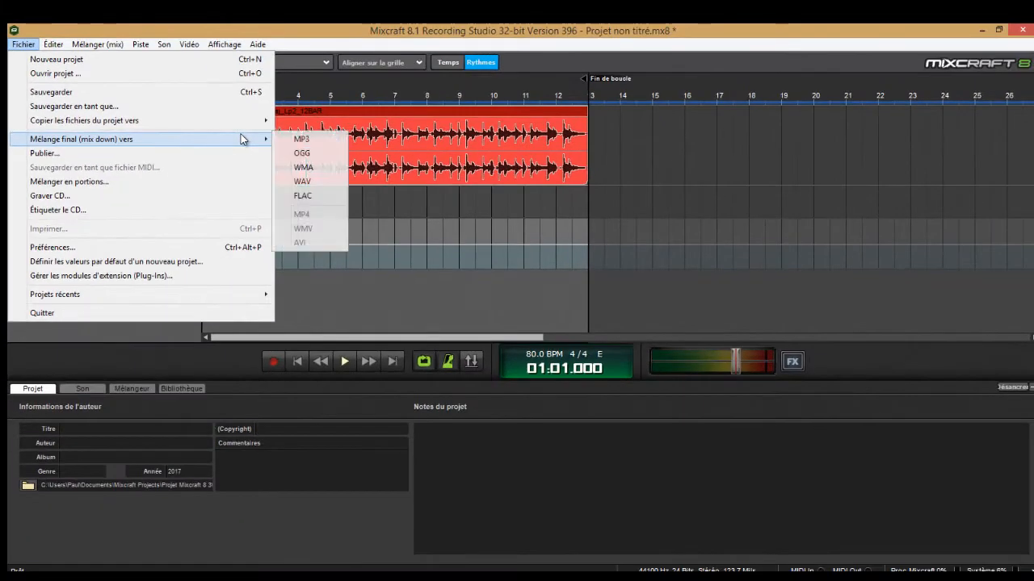
mouse_move(439, 87)
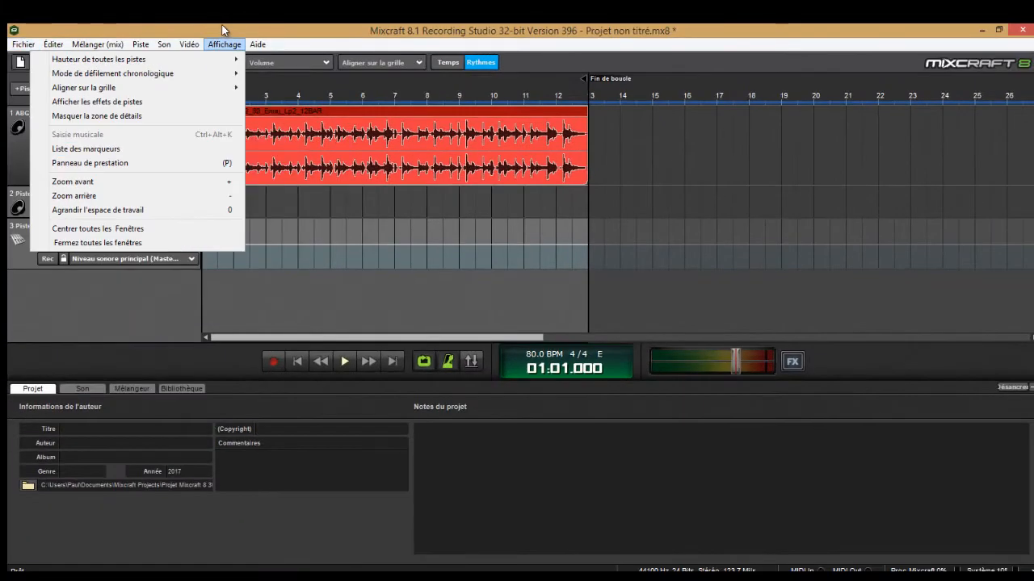
left_click(225, 43)
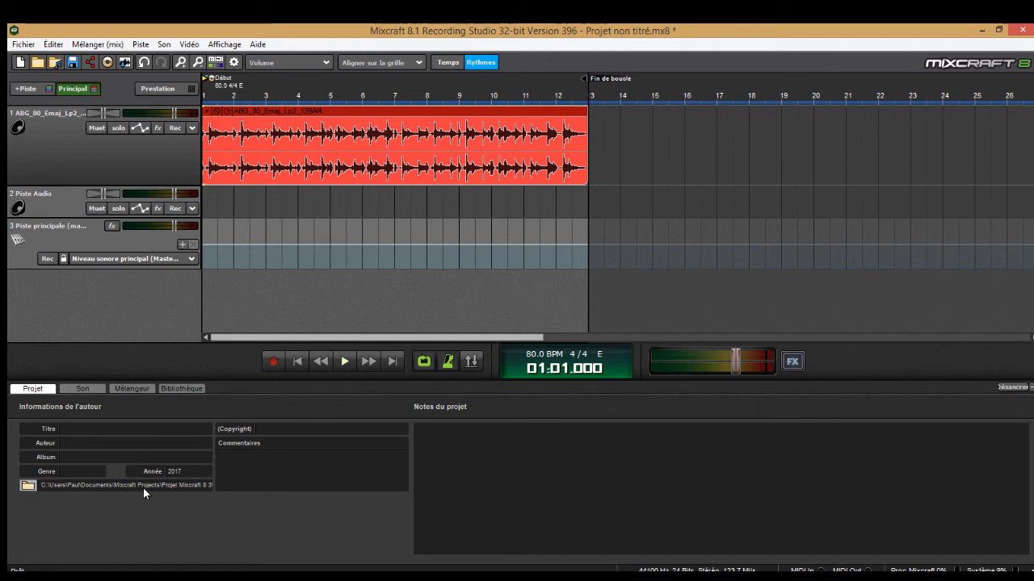
Show the mixer (Mélangeur) and select the master track (Piste principale)
left_click(82, 389)
left_click(128, 389)
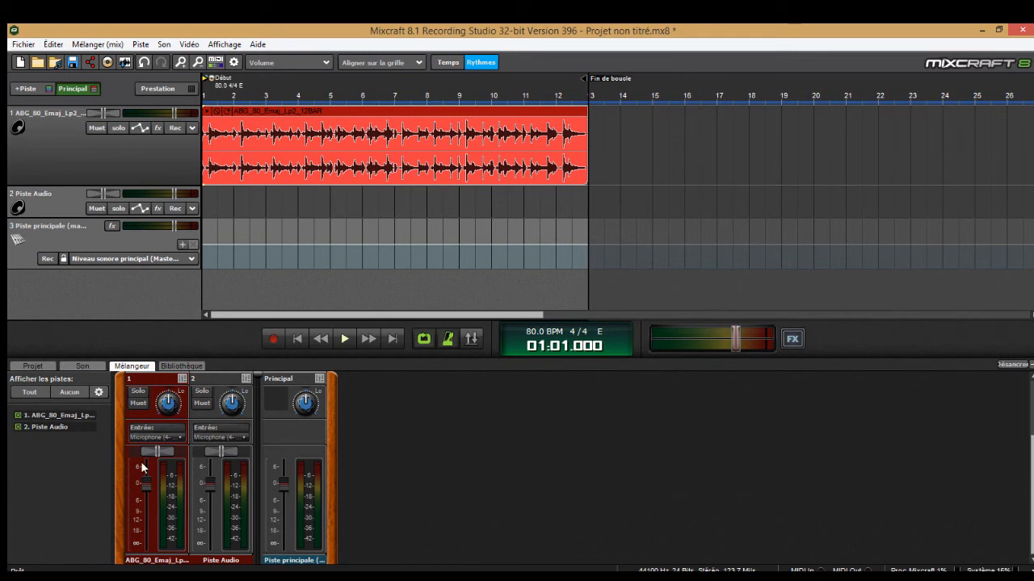
left_click(90, 238)
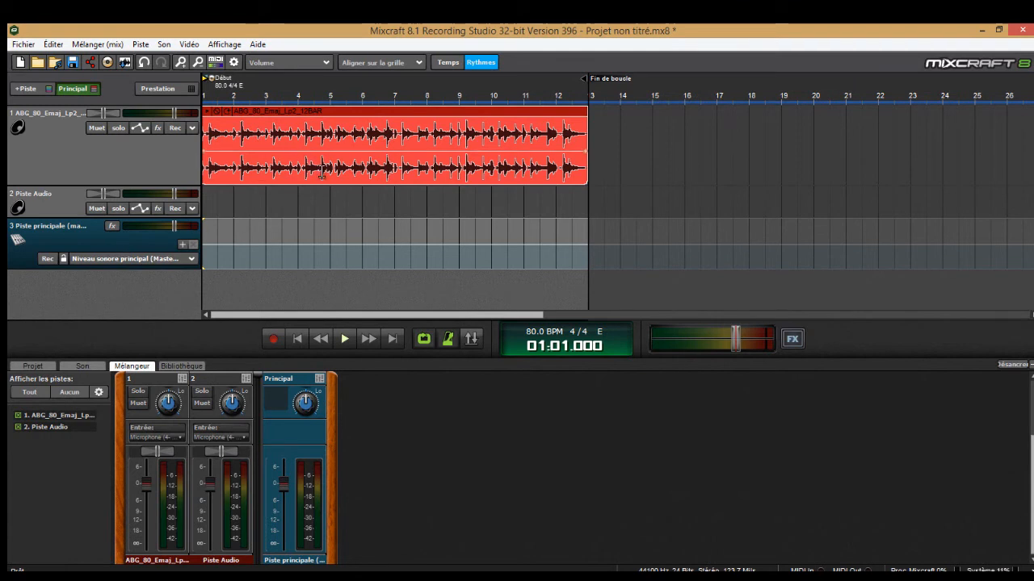
Select the clip section from bar 4 to the middle of bar 6, and arm the master track's volume automation for recording
left_click_drag(299, 145, 378, 147)
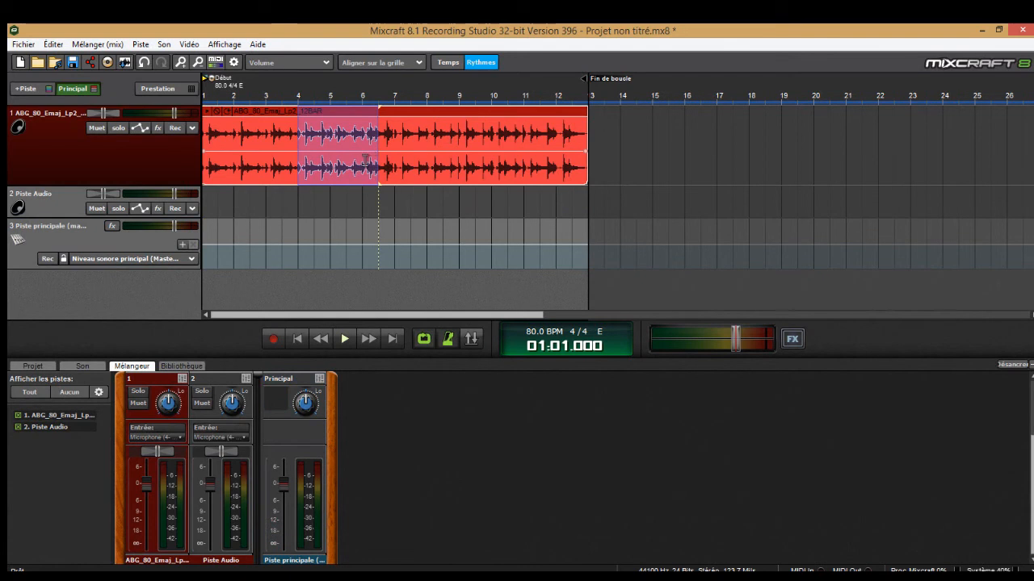
left_click(47, 259)
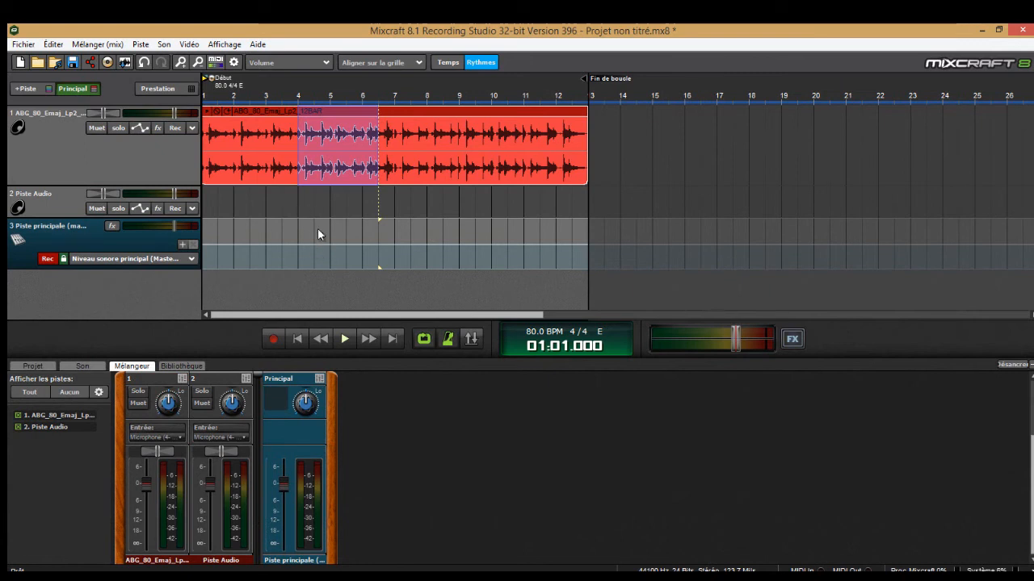
Play from the start and lower the master volume envelope between bars 4 and 5, bringing it back to 0.0 dB at bar 6
left_click(295, 343)
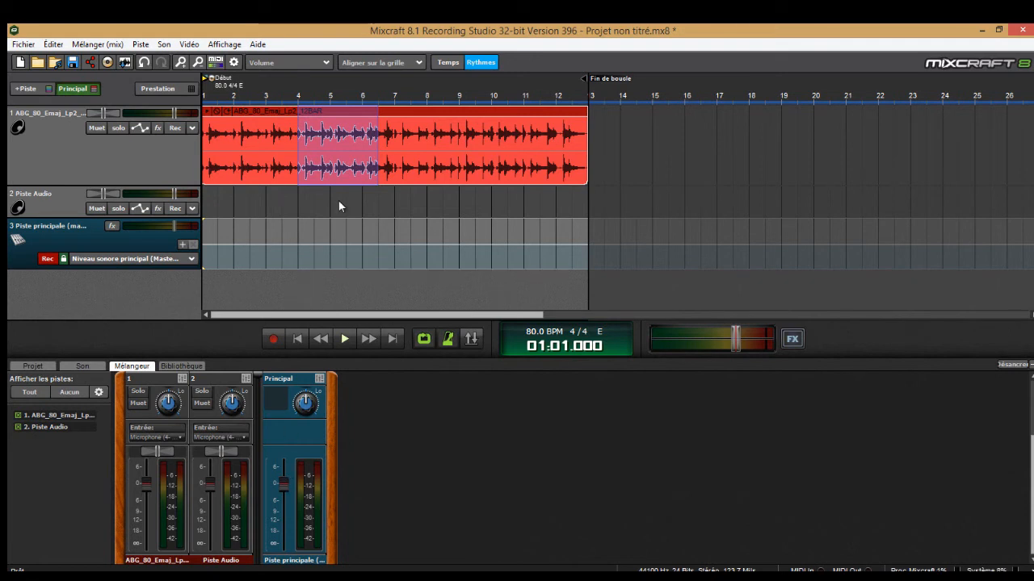
left_click(344, 340)
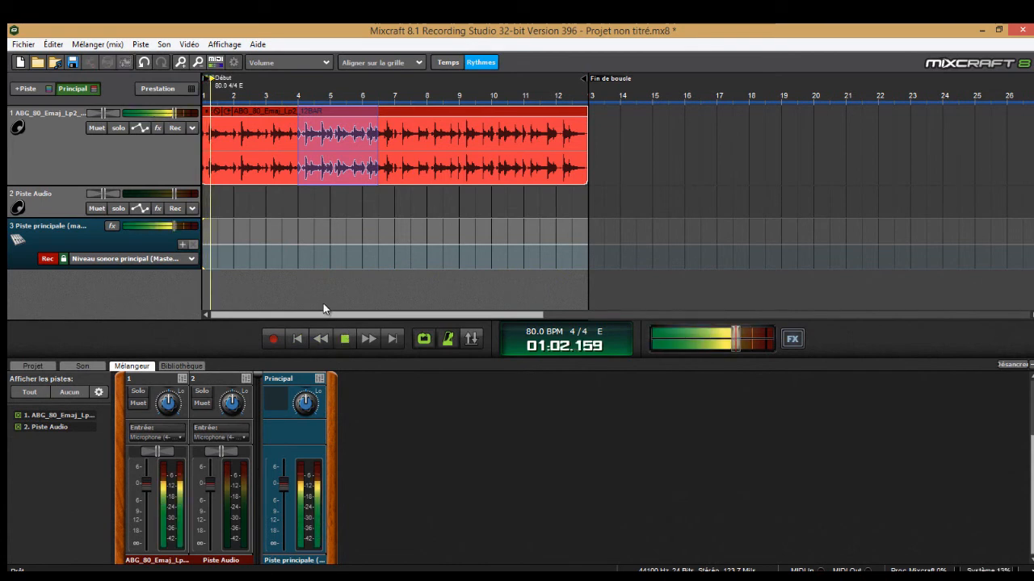
left_click(298, 244)
left_click_drag(312, 245, 362, 244)
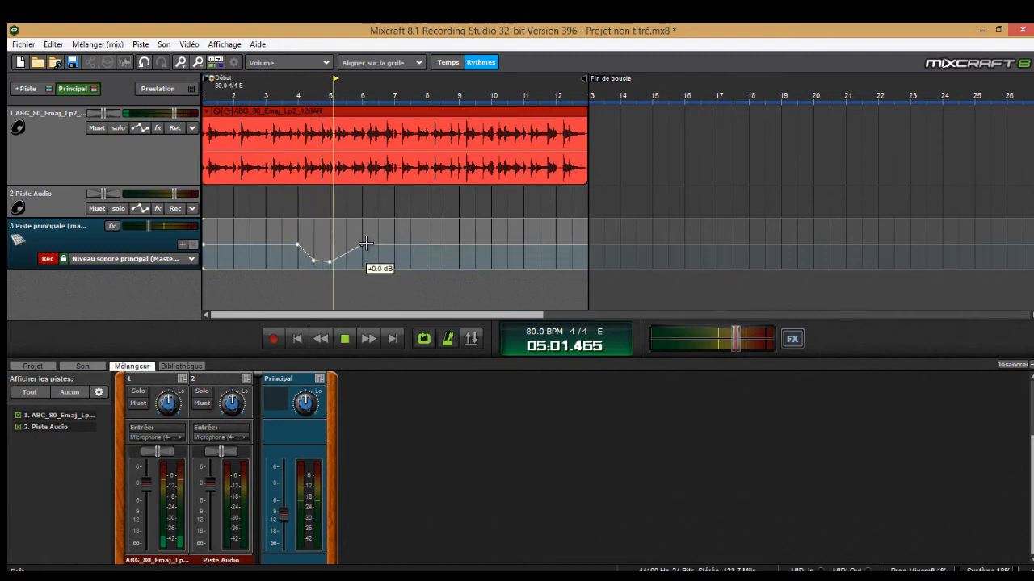
Raise the master volume envelope from bar 7 to bar 9, bring it back down mid-bar 9, and stop playback
left_click(409, 245)
left_click_drag(409, 244, 407, 235)
left_click(394, 245)
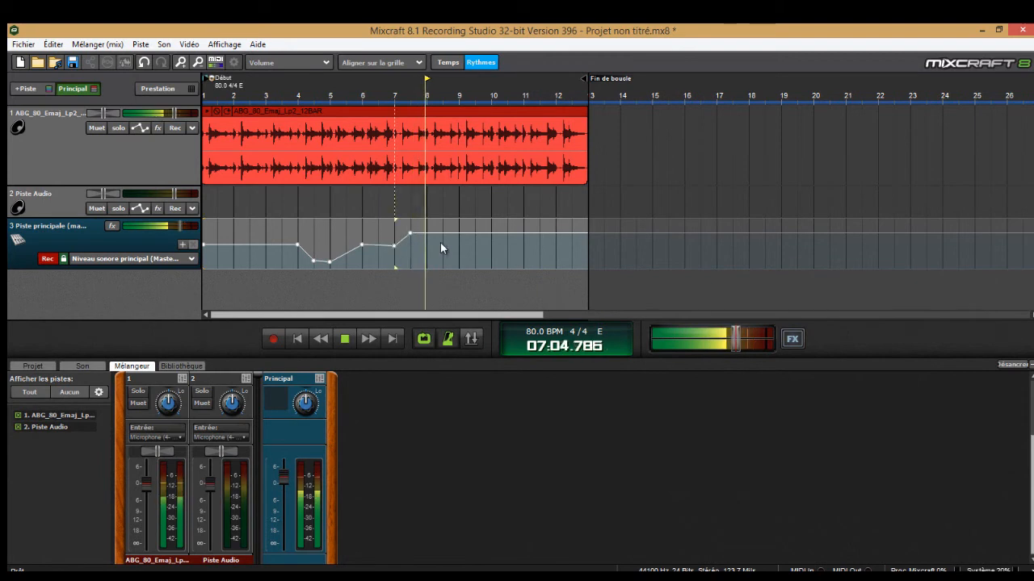
left_click_drag(476, 234, 477, 242)
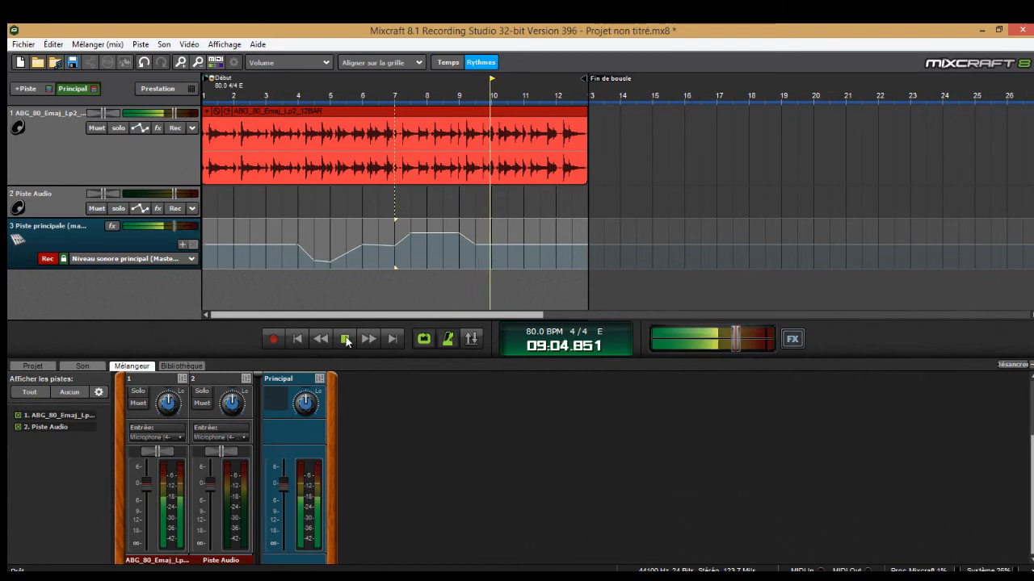
key("space")
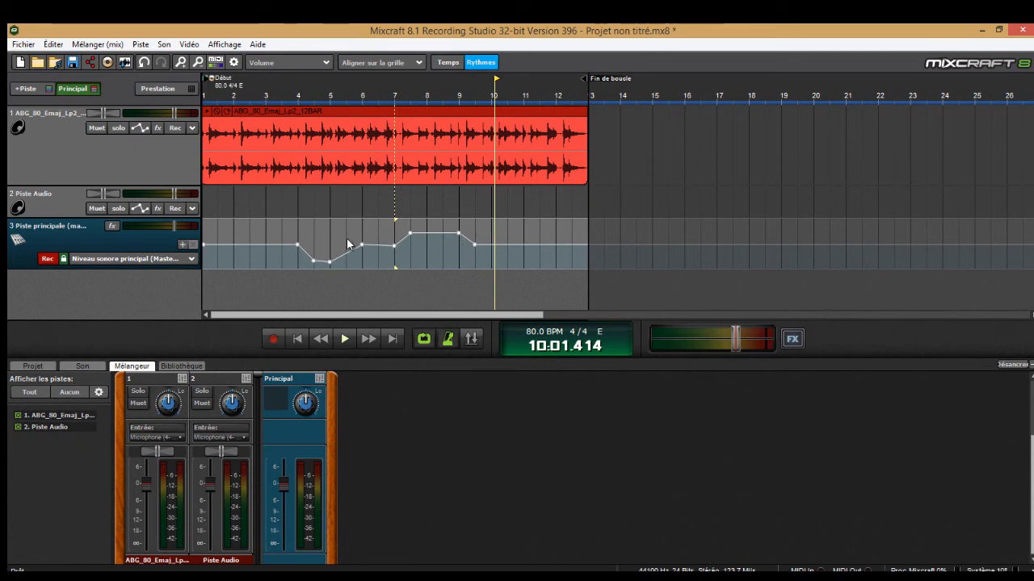
Play the project from the start past bar 10 to hear the master volume automation, and return to the beginning
left_click(300, 335)
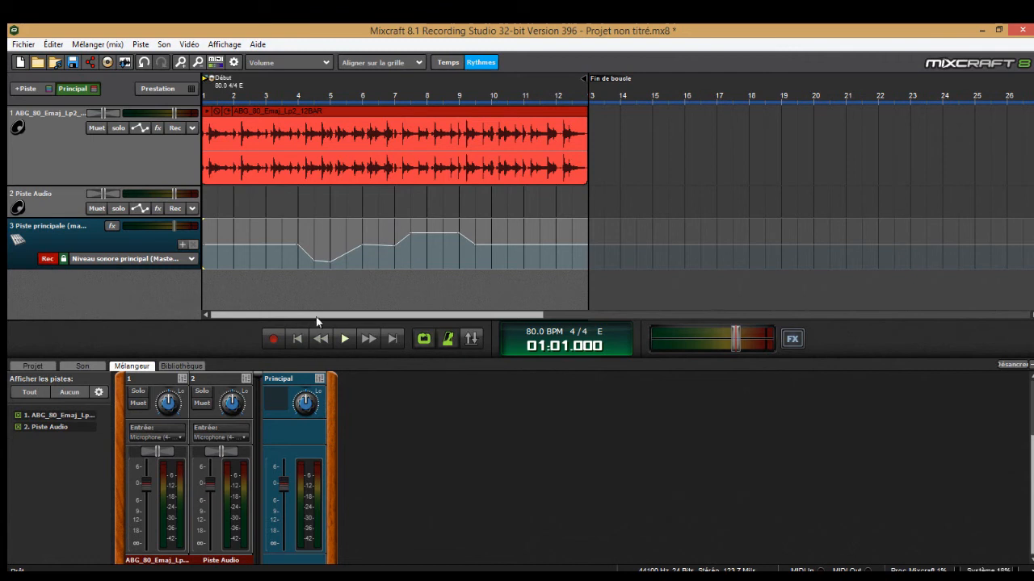
left_click(344, 339)
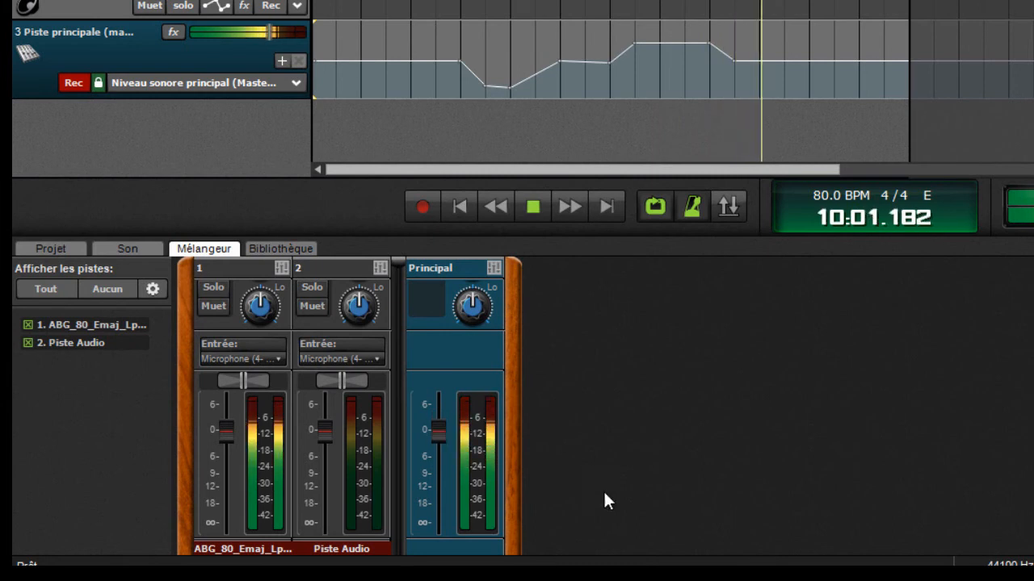
left_click(532, 207)
left_click(464, 205)
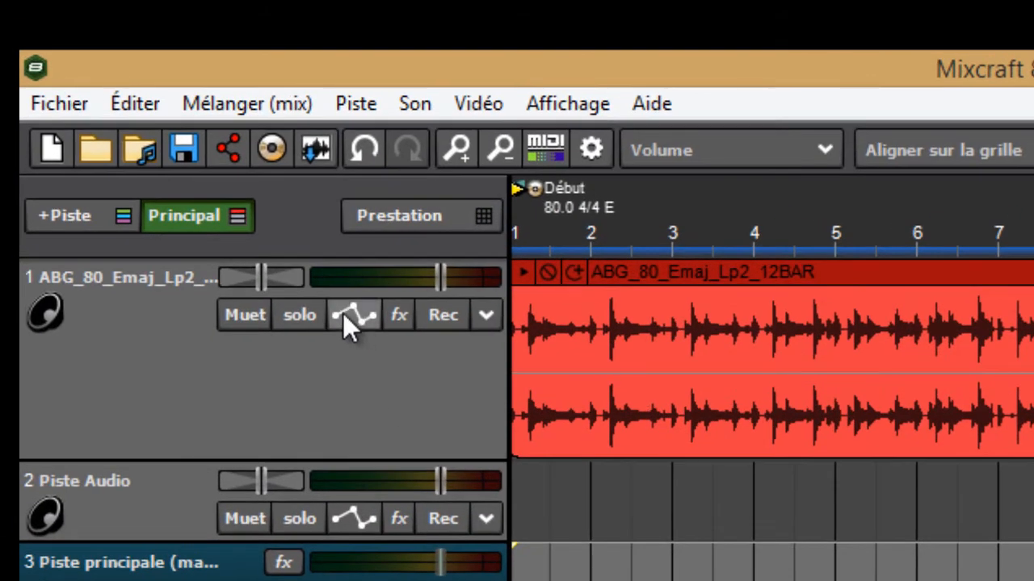
Show the volume automation lane (Volume de la piste) of the guitar track and hide it again
left_click(349, 317)
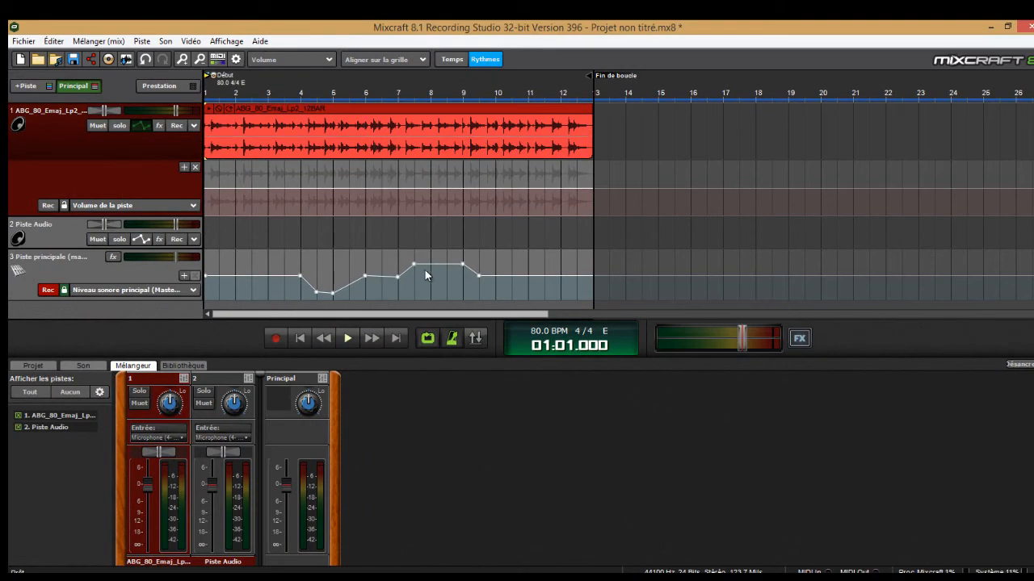
left_click(195, 166)
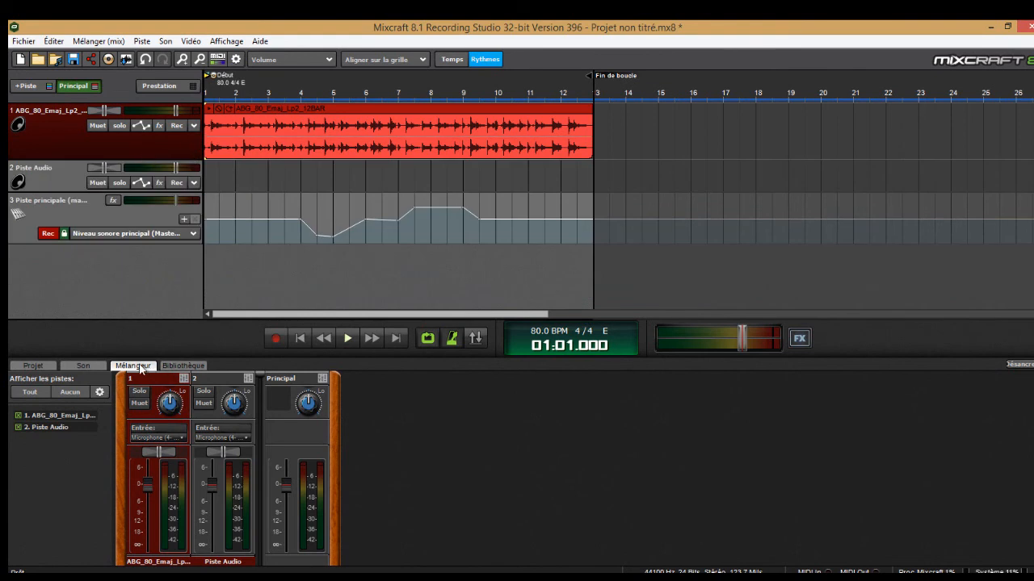
Open the loop library (Bibliothèque), list the Drums loops and sort them by style
left_click(182, 368)
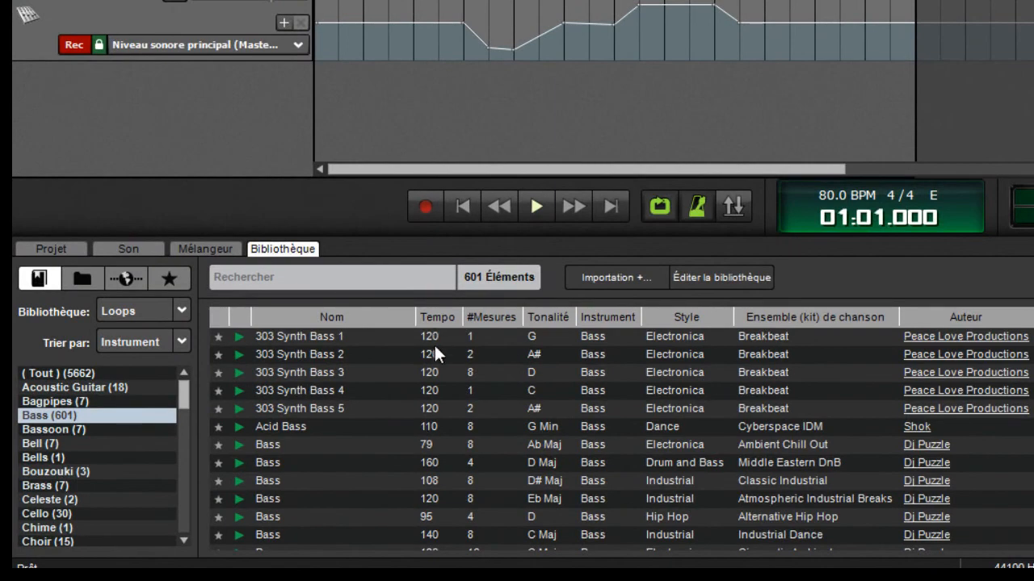
left_click(428, 391)
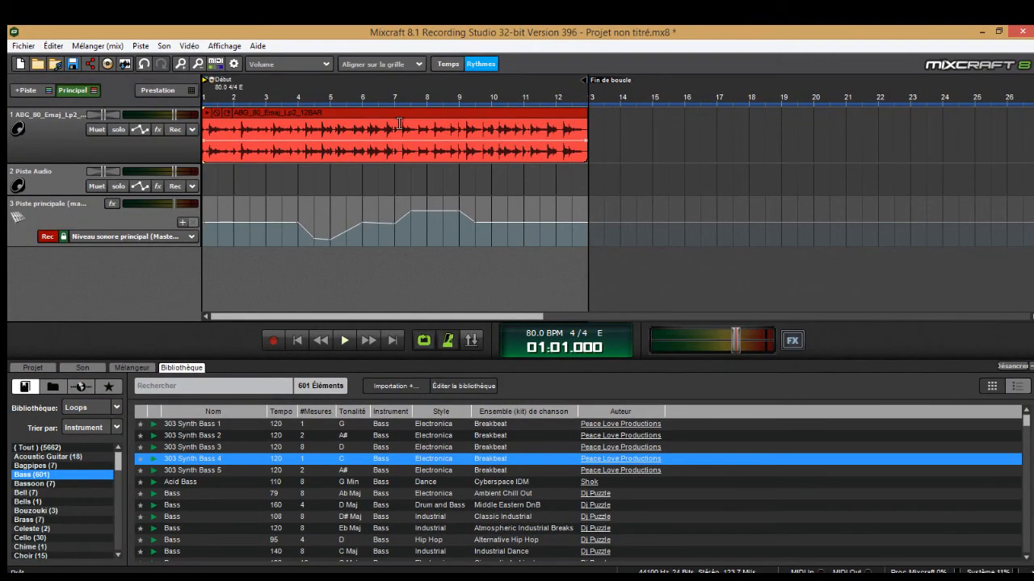
left_click(68, 185)
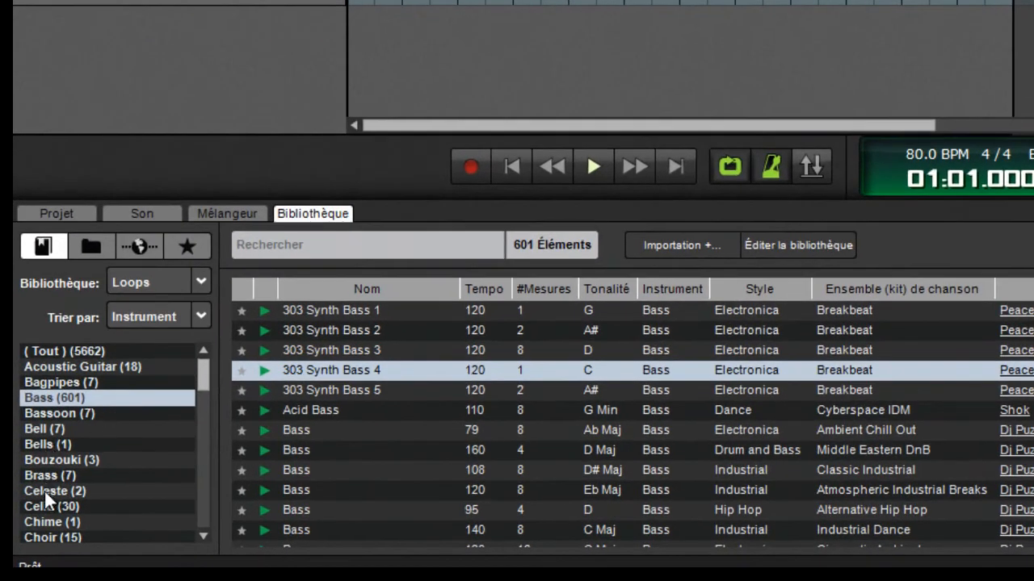
scroll(204, 379, "down", 3)
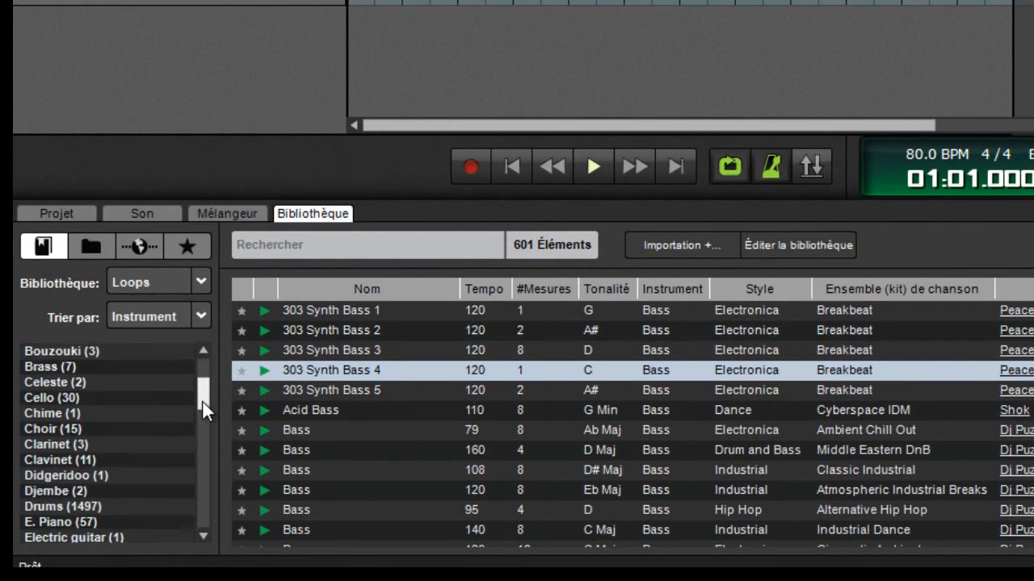
left_click(121, 491)
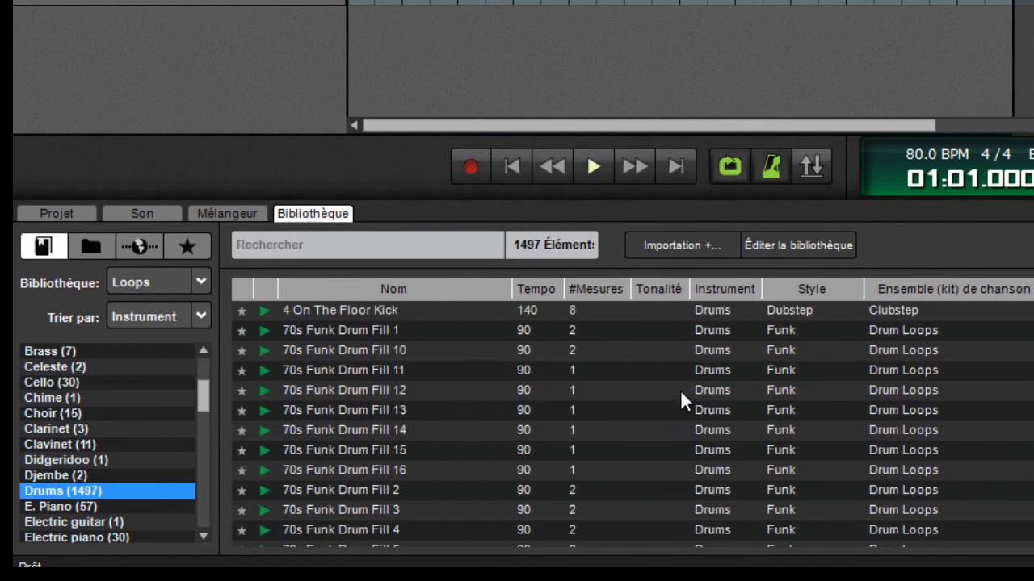
left_click(808, 289)
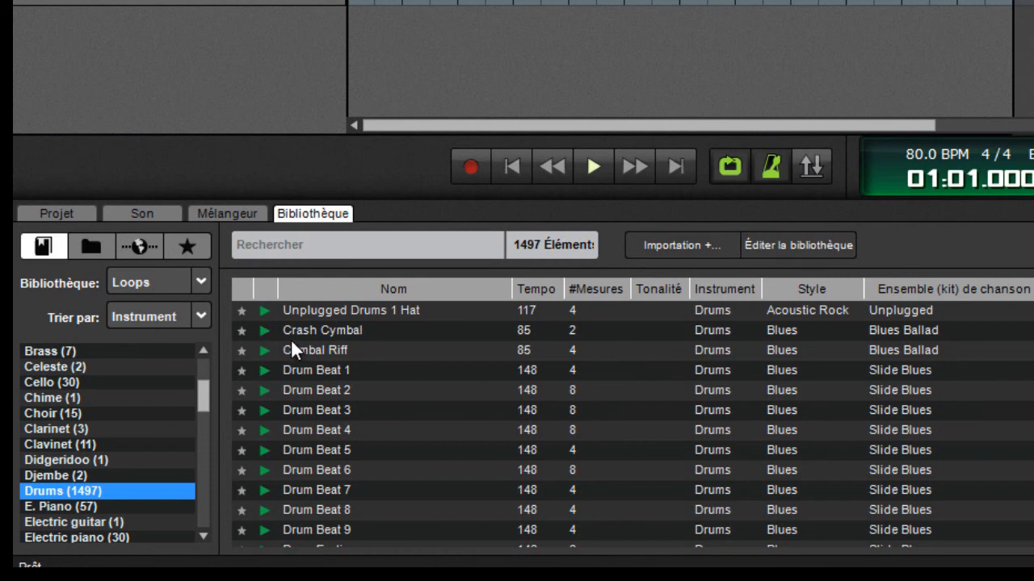
Preview the Slide Blues loop Drum Beat 1 and select the 85 BPM Drum Fill 1 from Blues Ballad
left_click(265, 373)
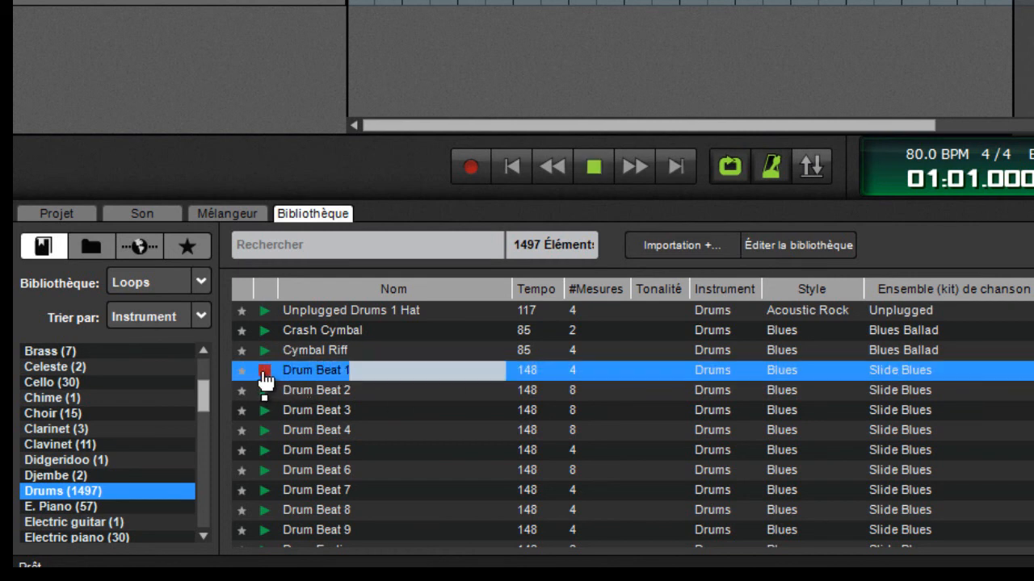
left_click(265, 372)
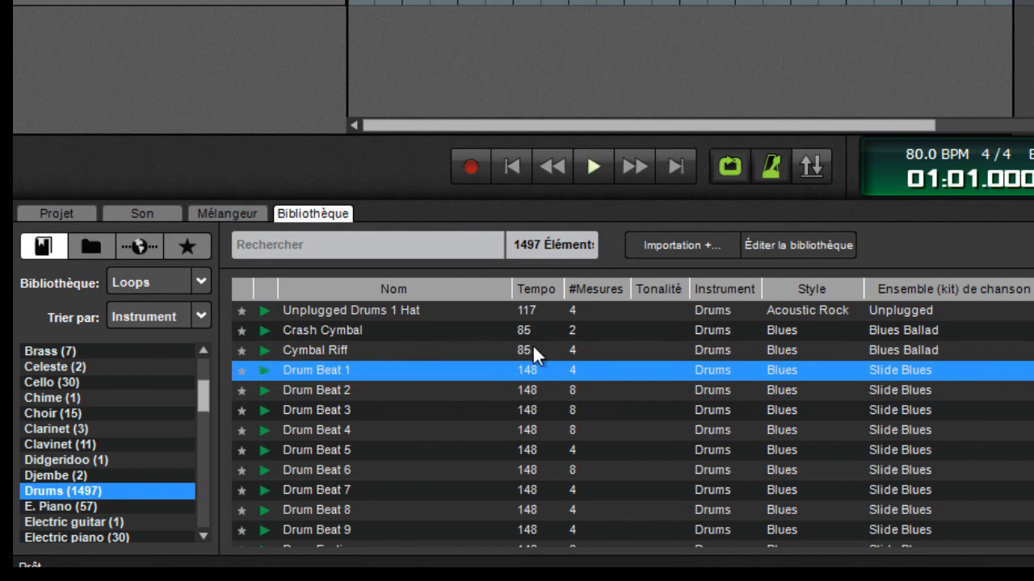
scroll(541, 350, "down", 3)
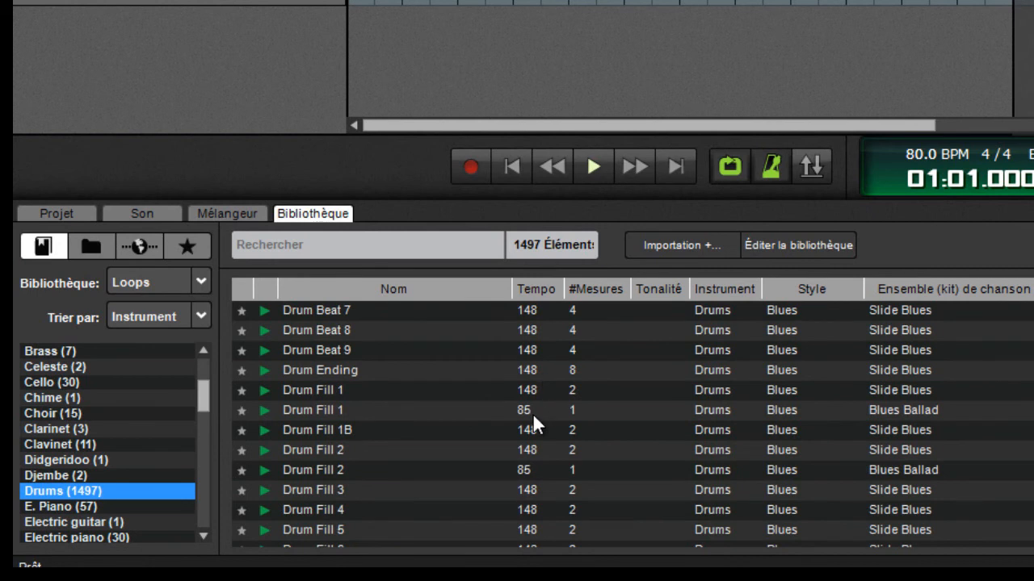
left_click(348, 412)
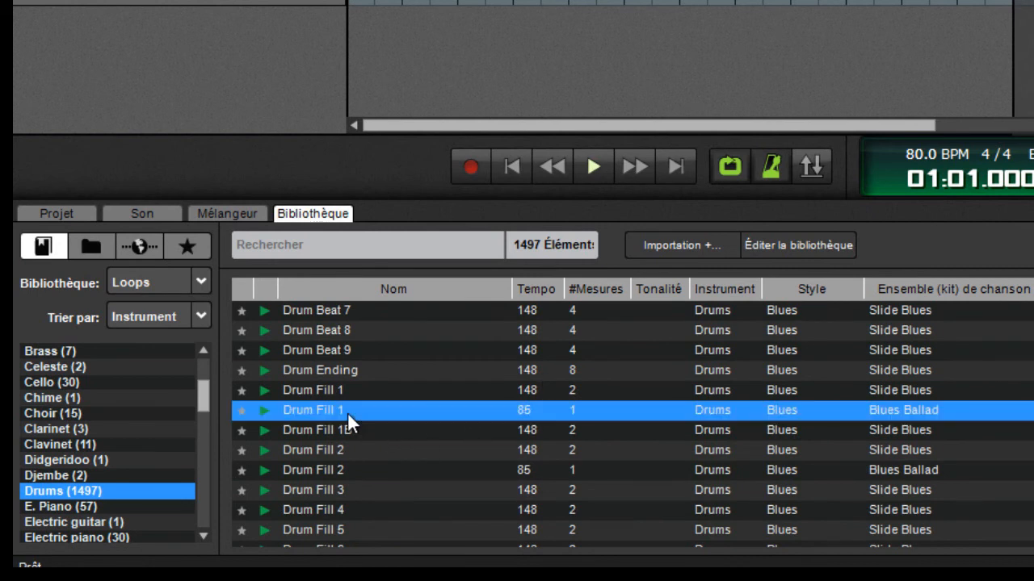
scroll(371, 445, "down", 3)
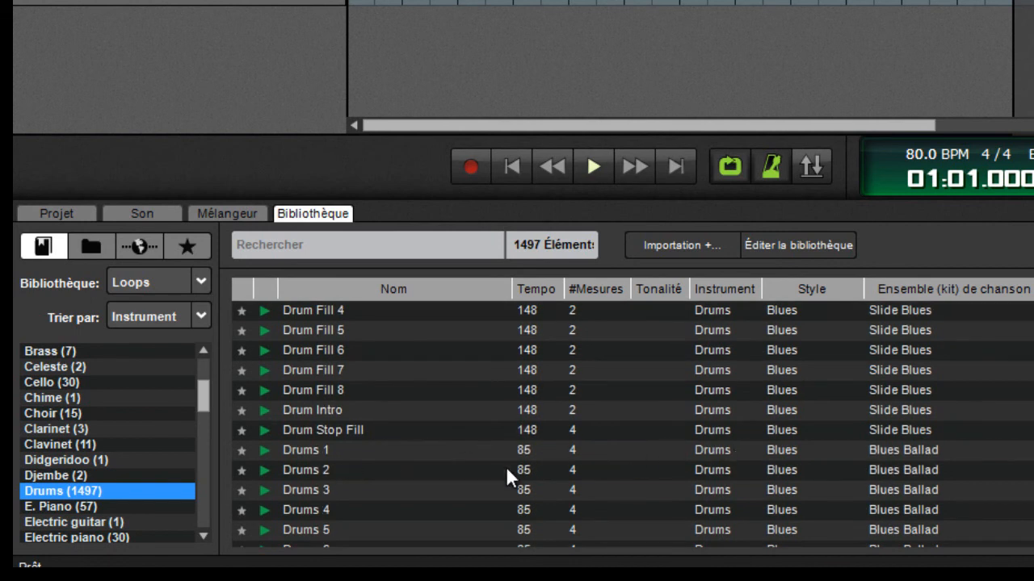
Preview the Blues Ballad loops Drums 1 and Drums 2
left_click(267, 457)
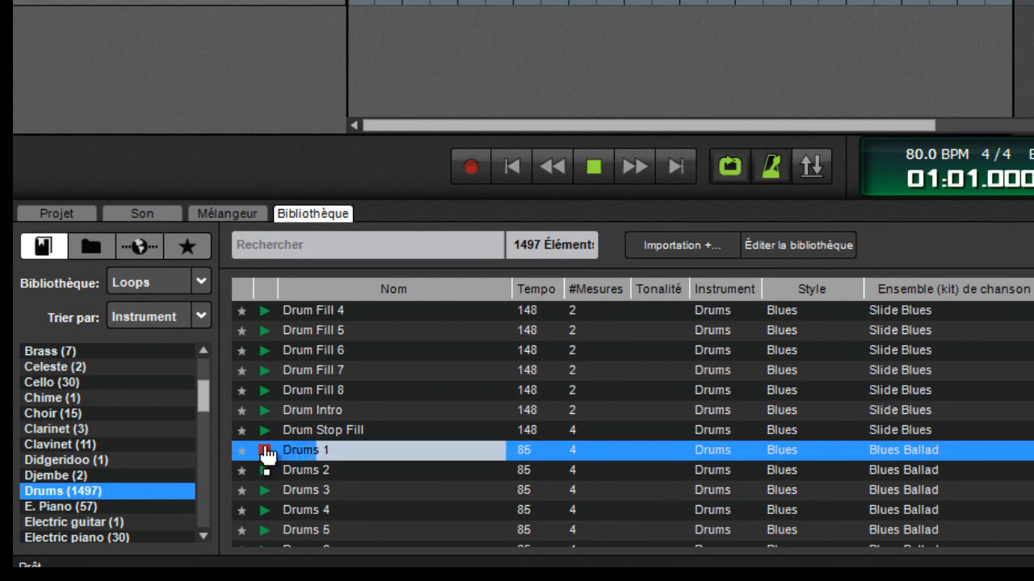
left_click(266, 458)
left_click(266, 471)
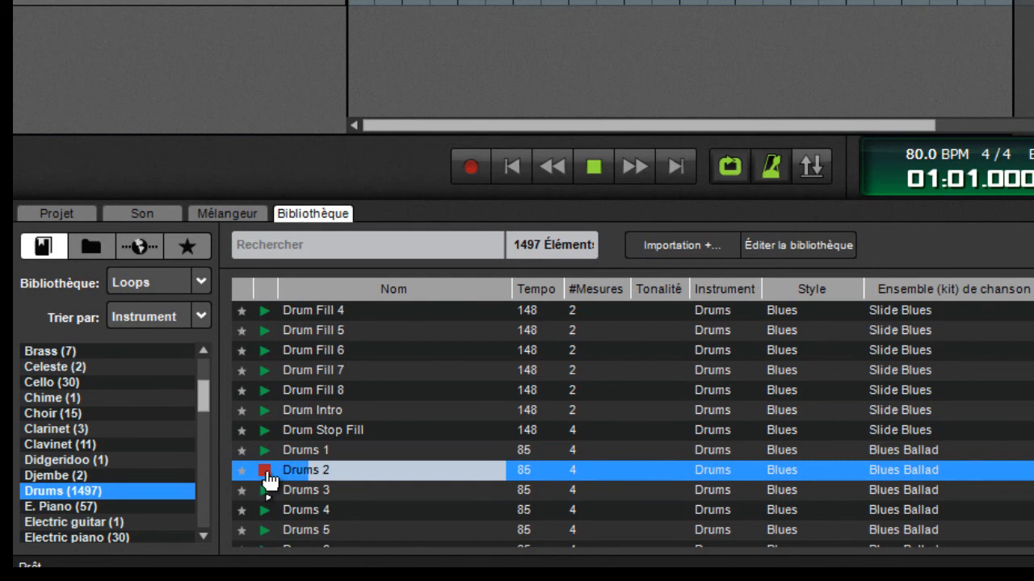
left_click(266, 480)
Browse the remaining blues drum loops and preview Drums Hat & Snare 1 from the 12-8 Blues kit
scroll(360, 446, "down", 2)
scroll(345, 441, "down", 2)
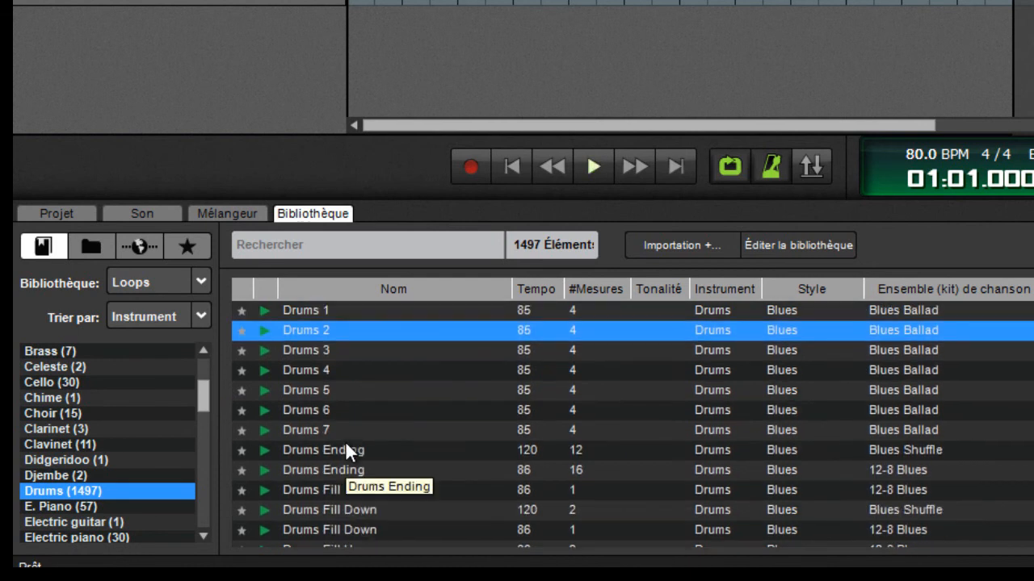
scroll(381, 425, "down", 2)
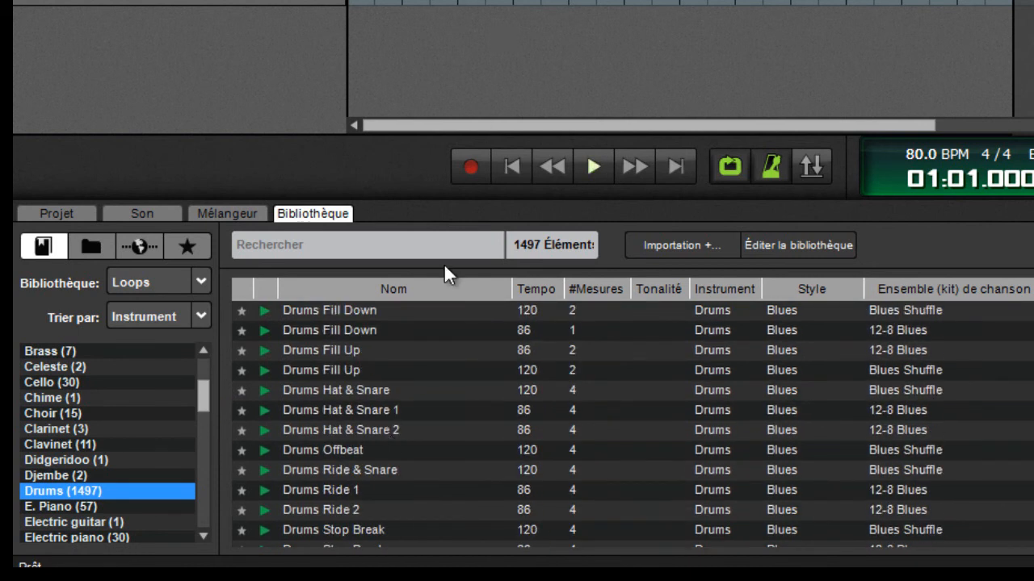
scroll(397, 387, "down", 4)
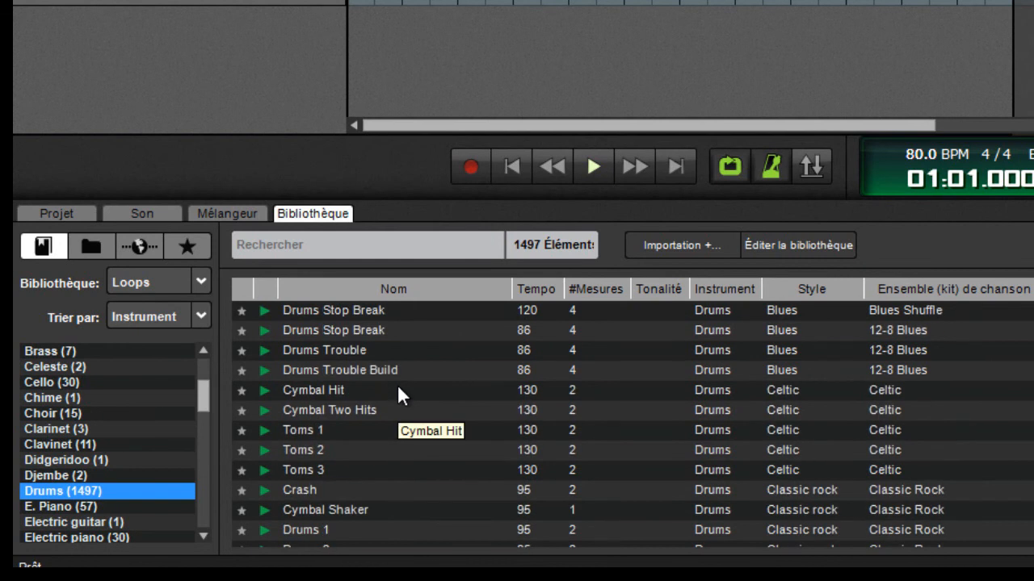
scroll(809, 362, "up", 5)
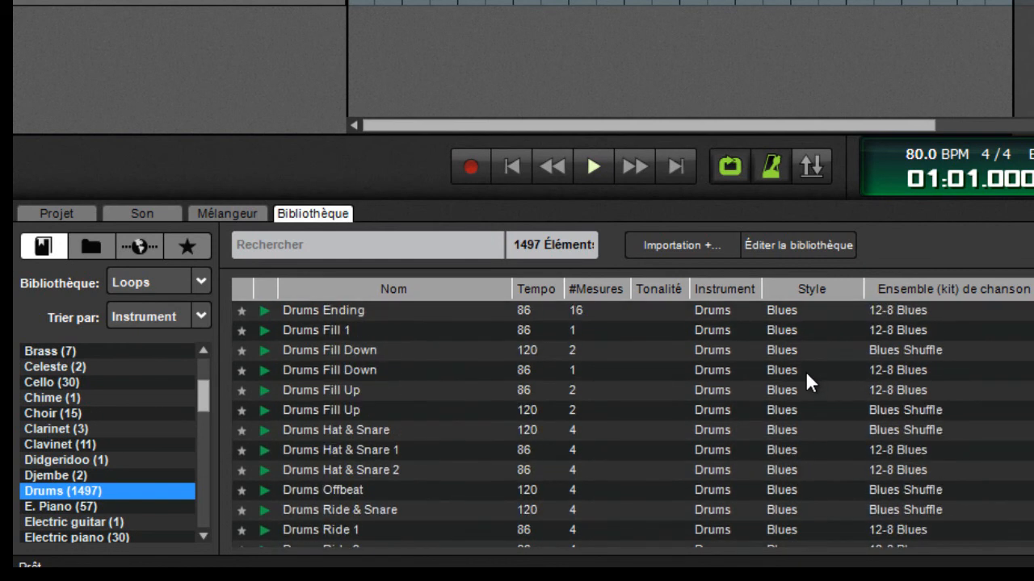
left_click(263, 452)
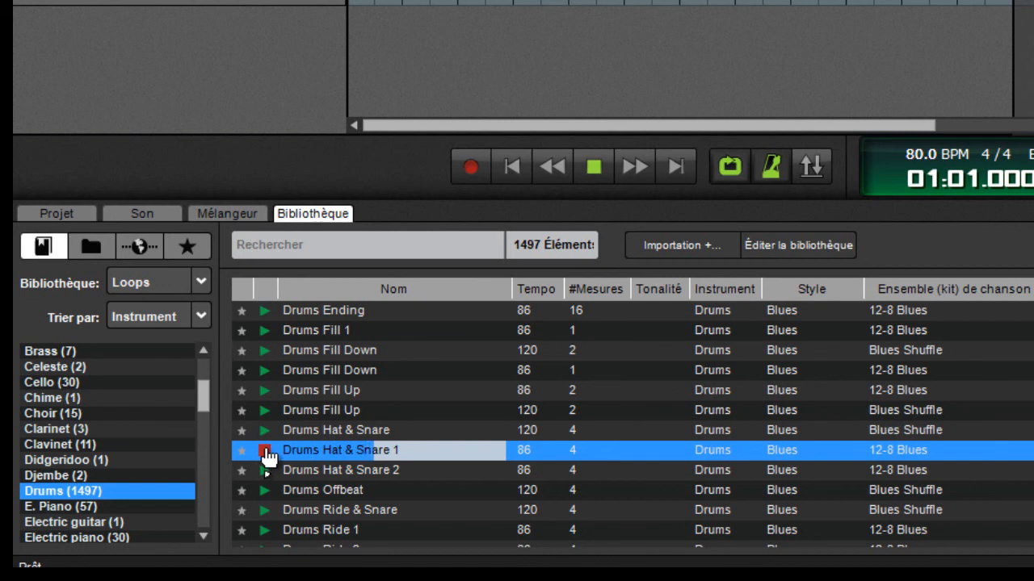
left_click(265, 453)
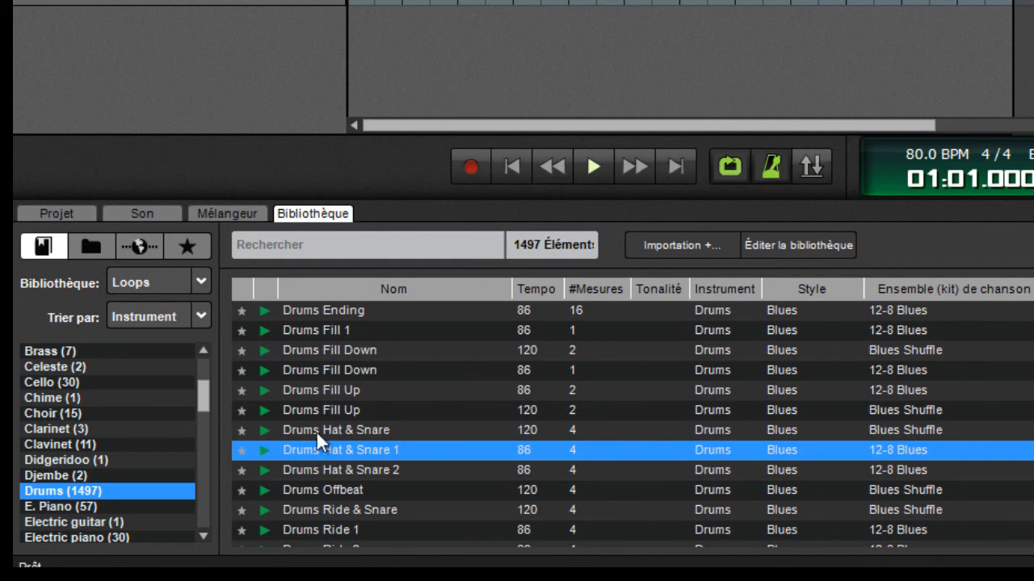
Add the Drums Hat & Snare 1 loop to the project and repeat its clip until the end of the guitar clip at bar 13
right_click(307, 450)
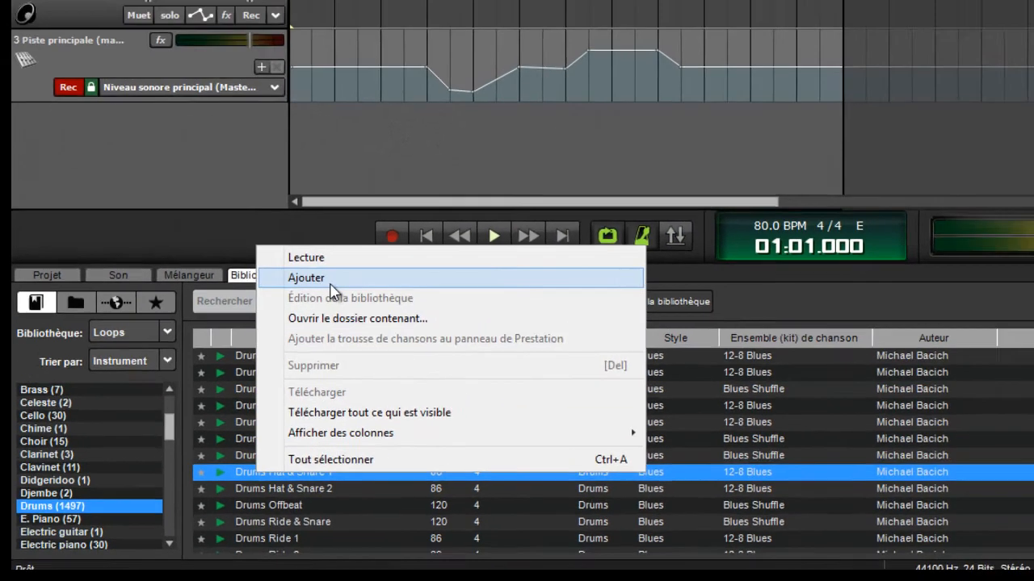
left_click(331, 280)
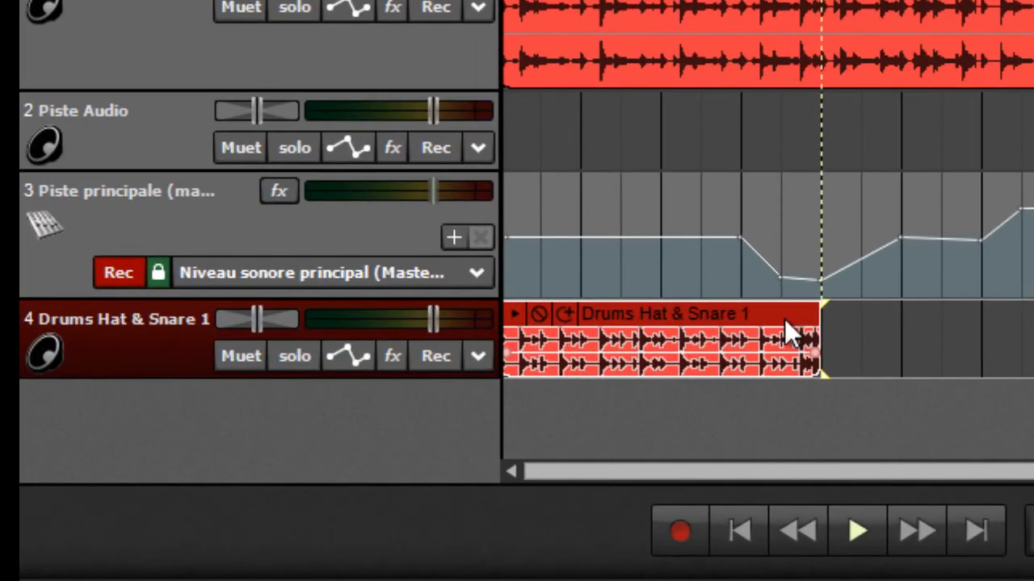
left_click(564, 314)
left_click(565, 315)
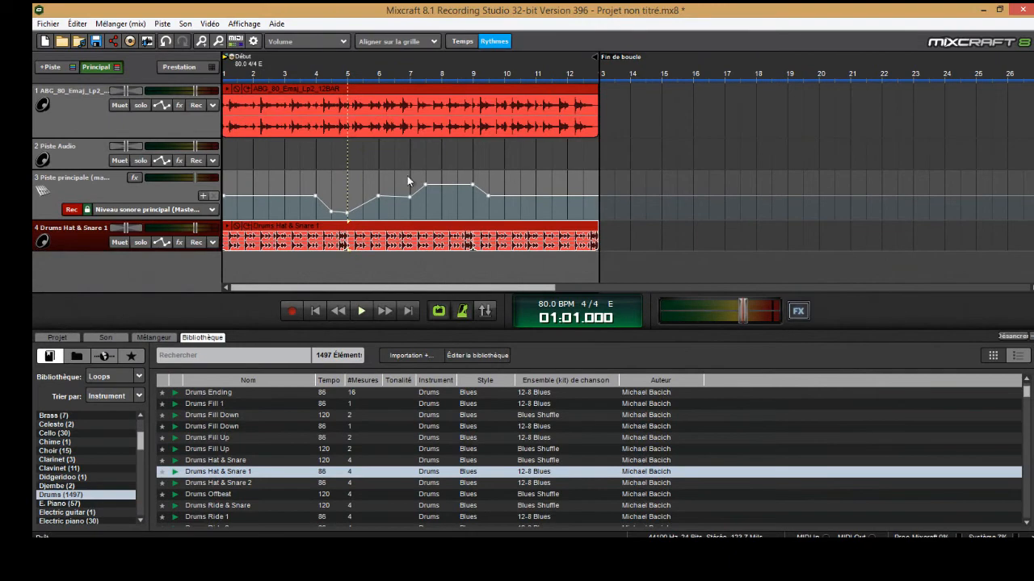
Play the guitar and drum loops together from the start and stop in bar 3
left_click(362, 311)
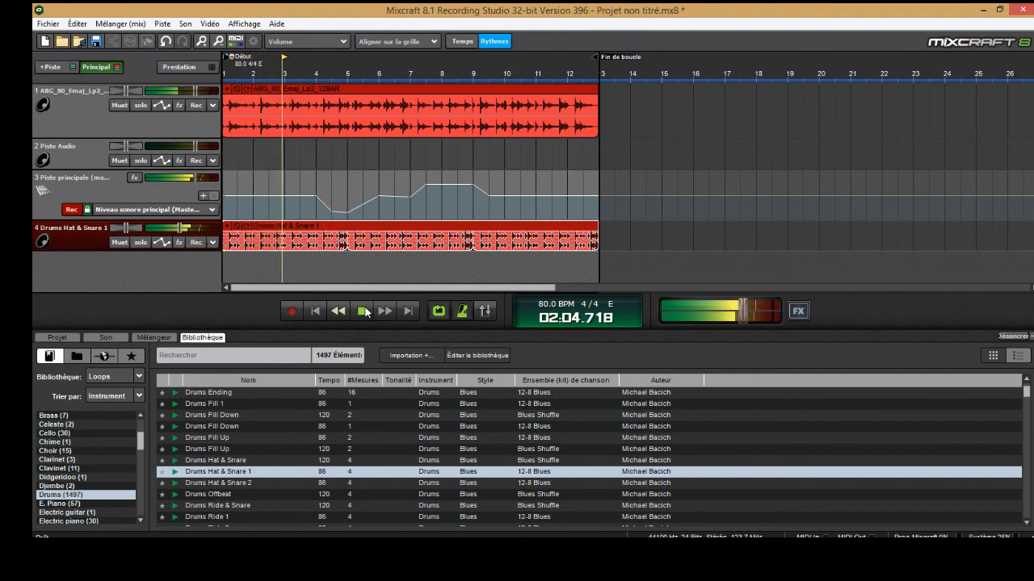
left_click(362, 312)
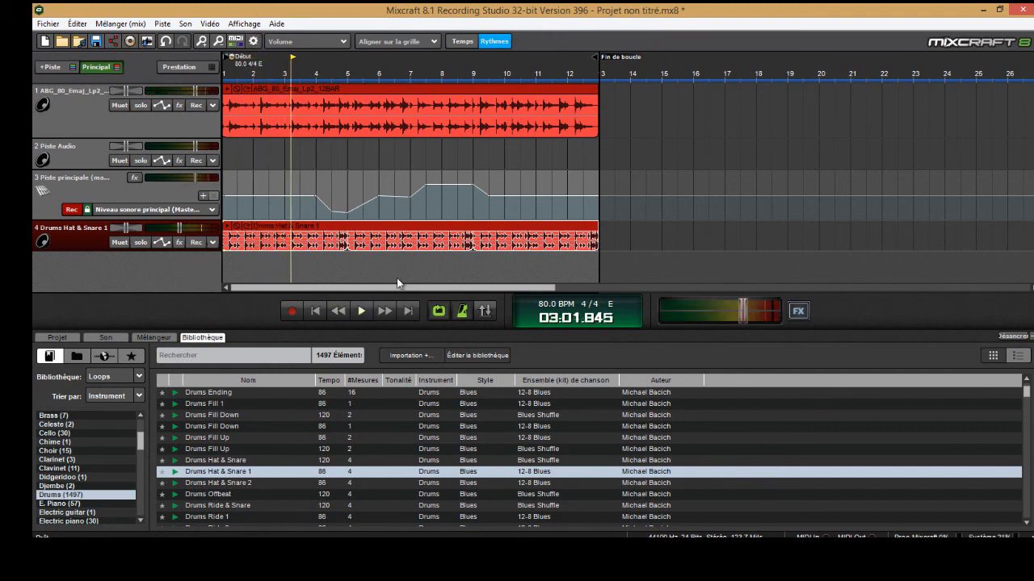
Delete the empty audio track 2 and move the master track below the Drums Hat & Snare 1 track
left_click(79, 156)
right_click(79, 154)
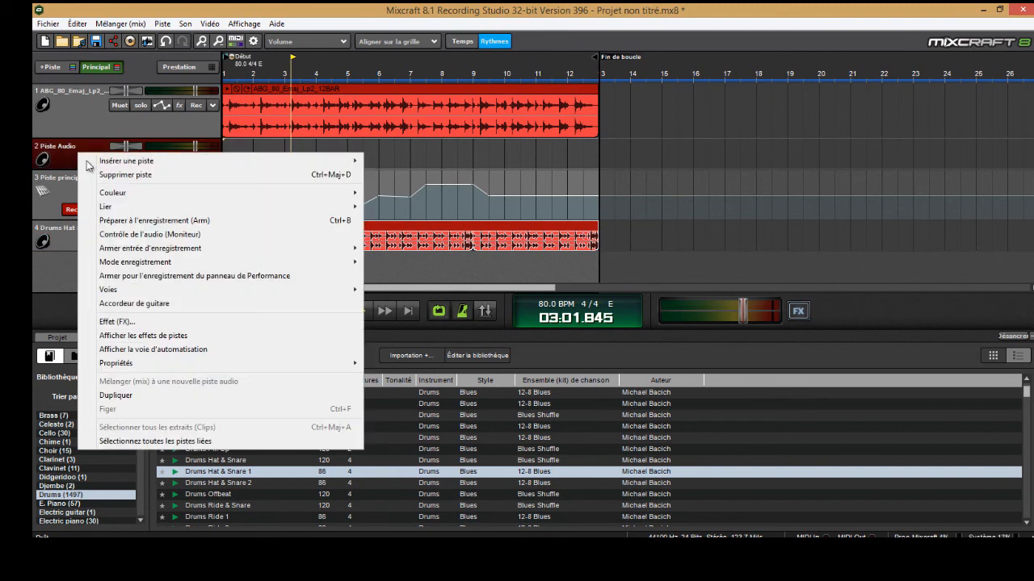
left_click(129, 174)
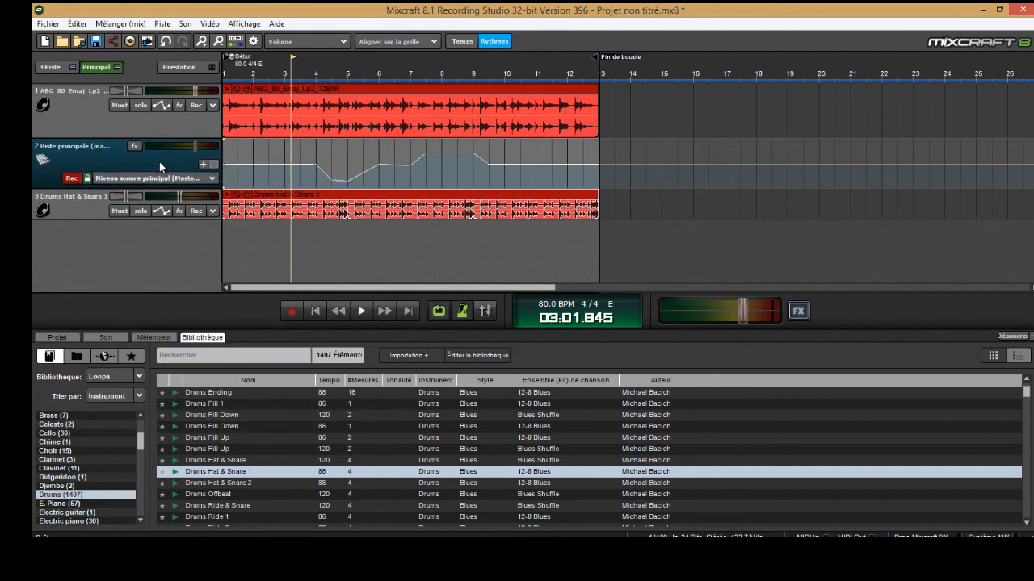
left_click_drag(157, 162, 159, 199)
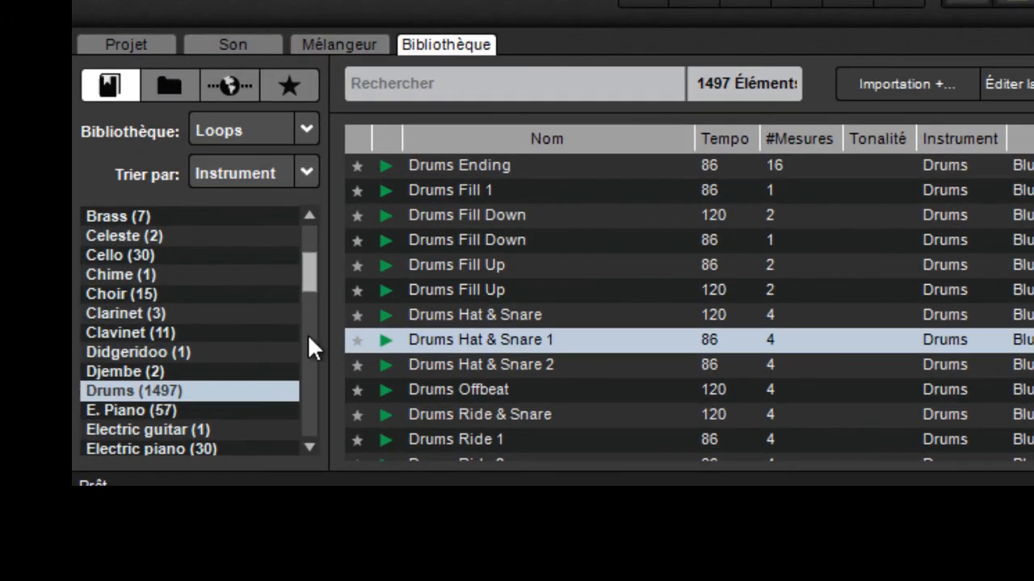
List the Bass loops in the library and preview Bass 12 Bars in E Maj from the 12-8 Blues kit
left_click_drag(312, 276, 291, 265)
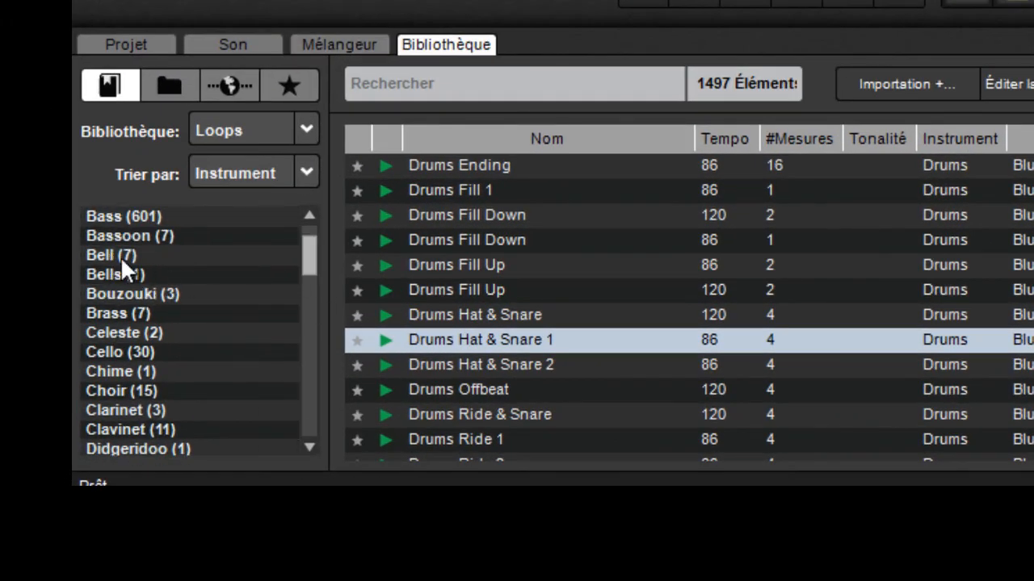
left_click(128, 216)
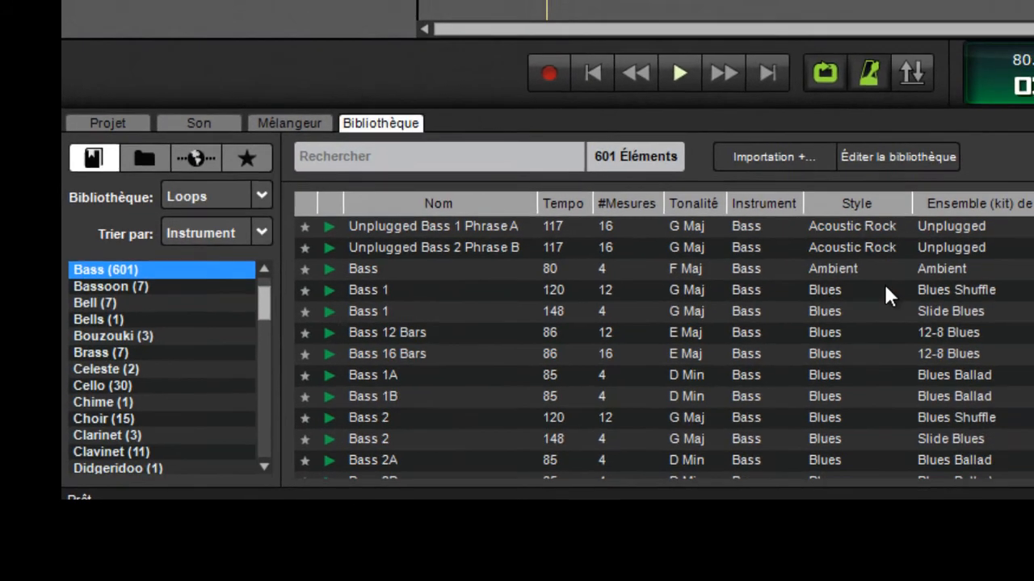
left_click(801, 299)
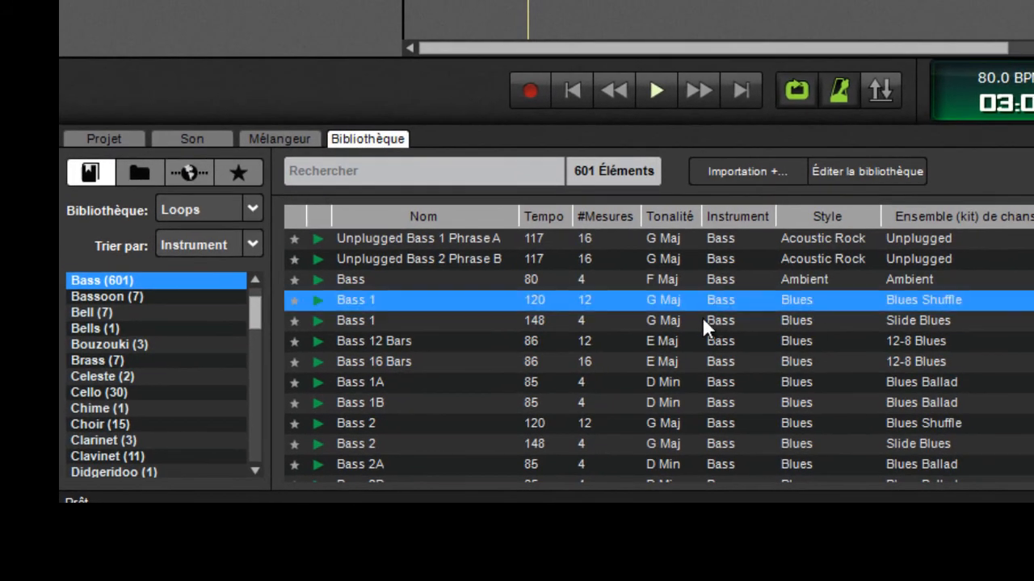
left_click(668, 343)
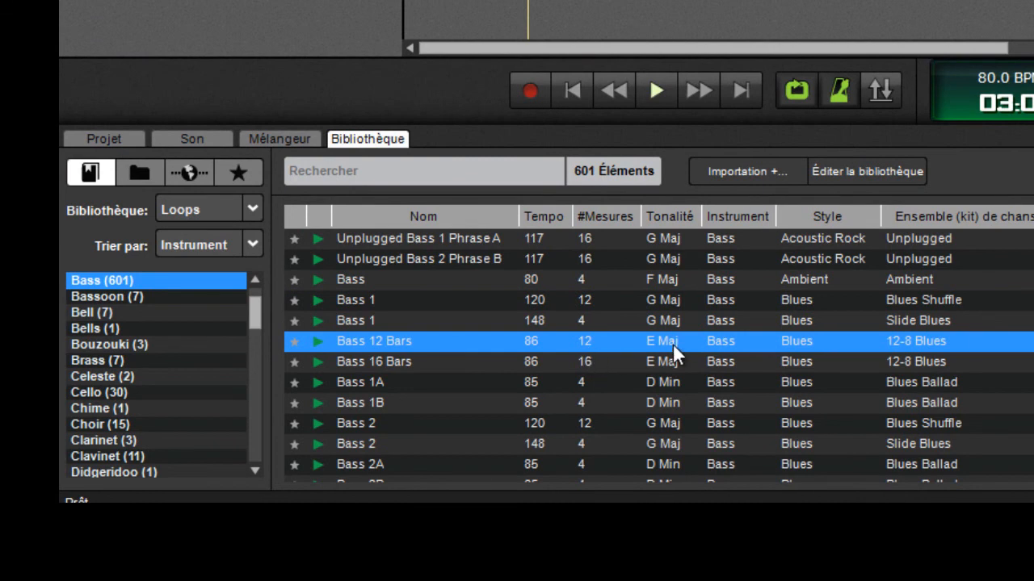
left_click(318, 344)
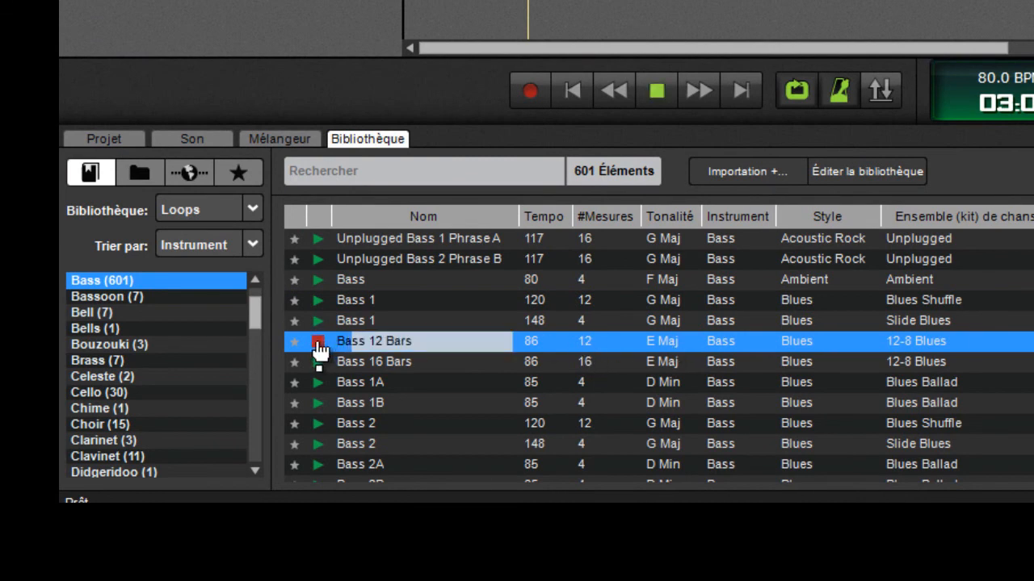
left_click(318, 343)
Add the Bass 12 Bars loop to the project at bar 1 and move its track above the master track
right_click(365, 341)
left_click(421, 102)
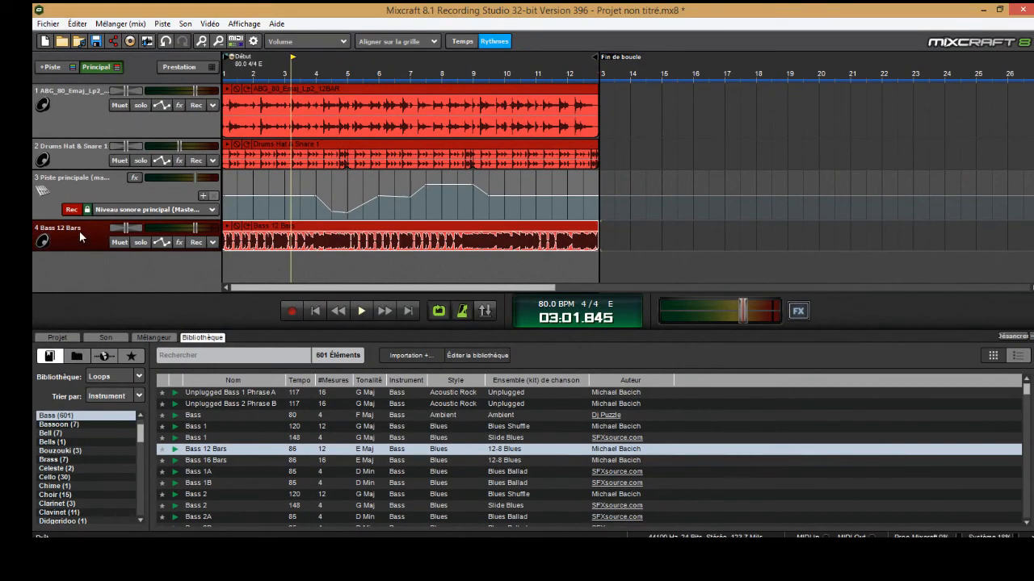
left_click_drag(82, 239, 95, 186)
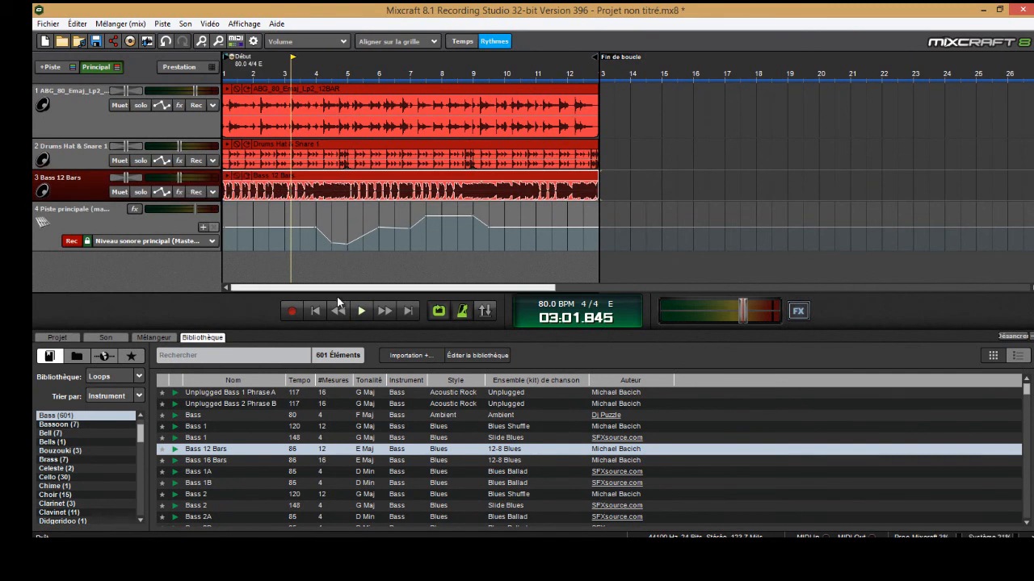
Play the guitar, drum and bass loops together from the start and stop in bar 2
left_click(315, 311)
left_click(362, 311)
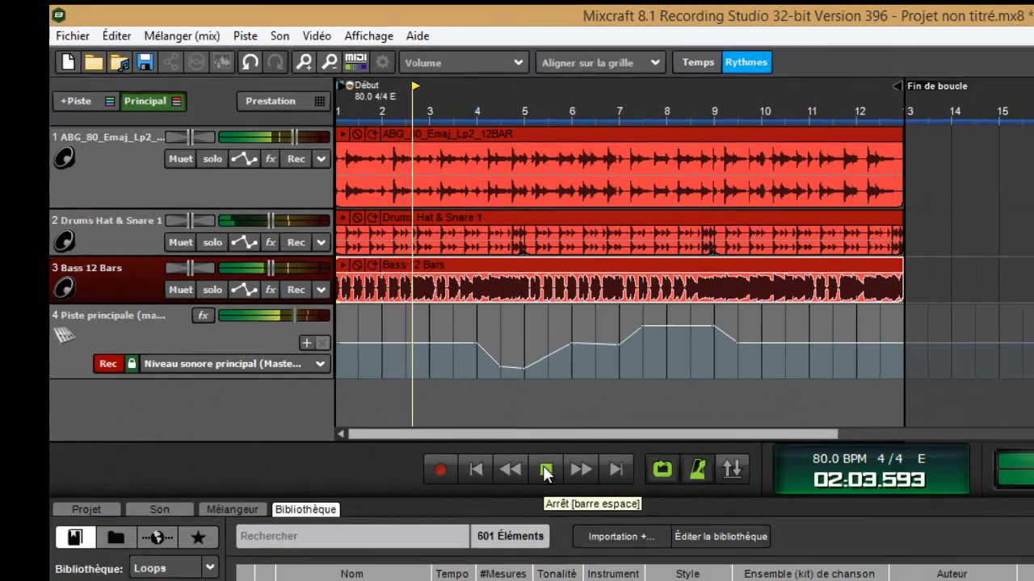
left_click(467, 401)
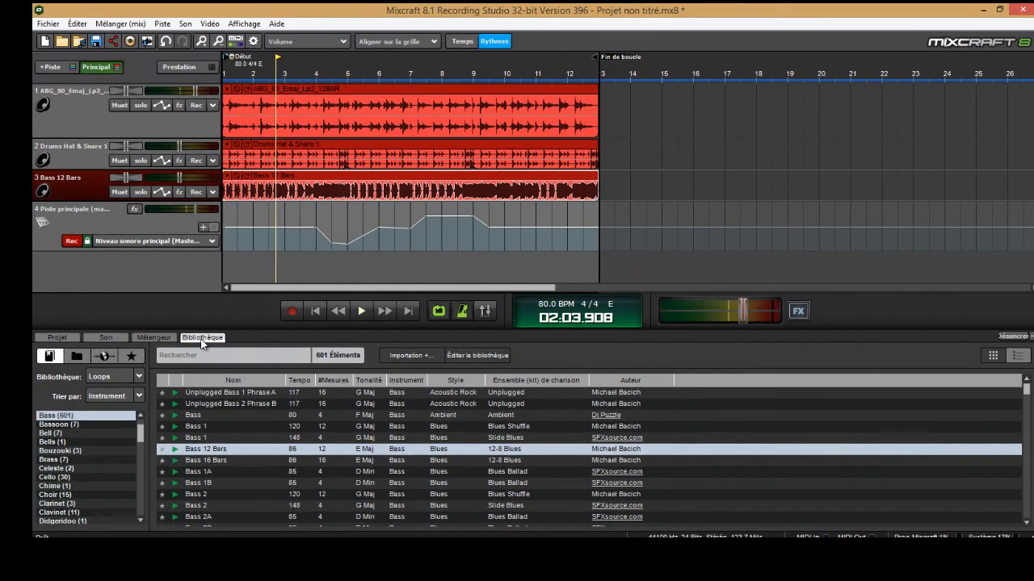